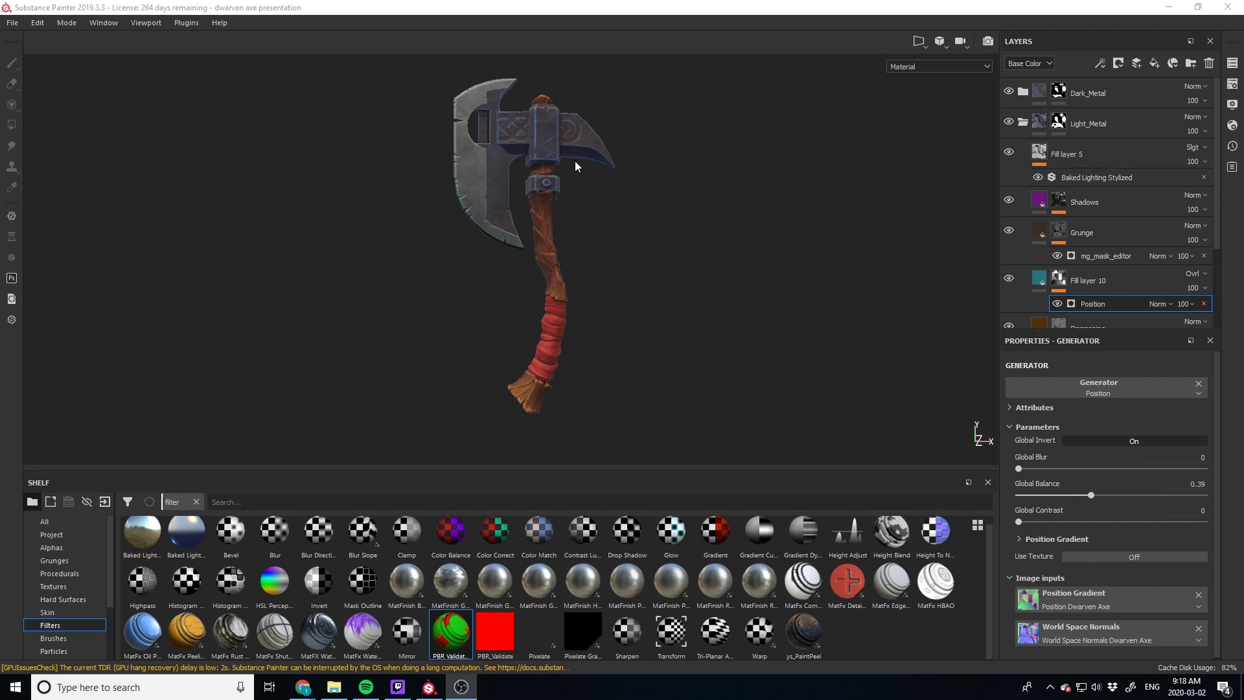
Drag PBR_Validate from File Explorer's Downloads folder onto Substance Painter to start its import.
{"action": "left_click_drag", "start_coordinate": [575, 166], "coordinate": [549, 279], "text": "alt"}
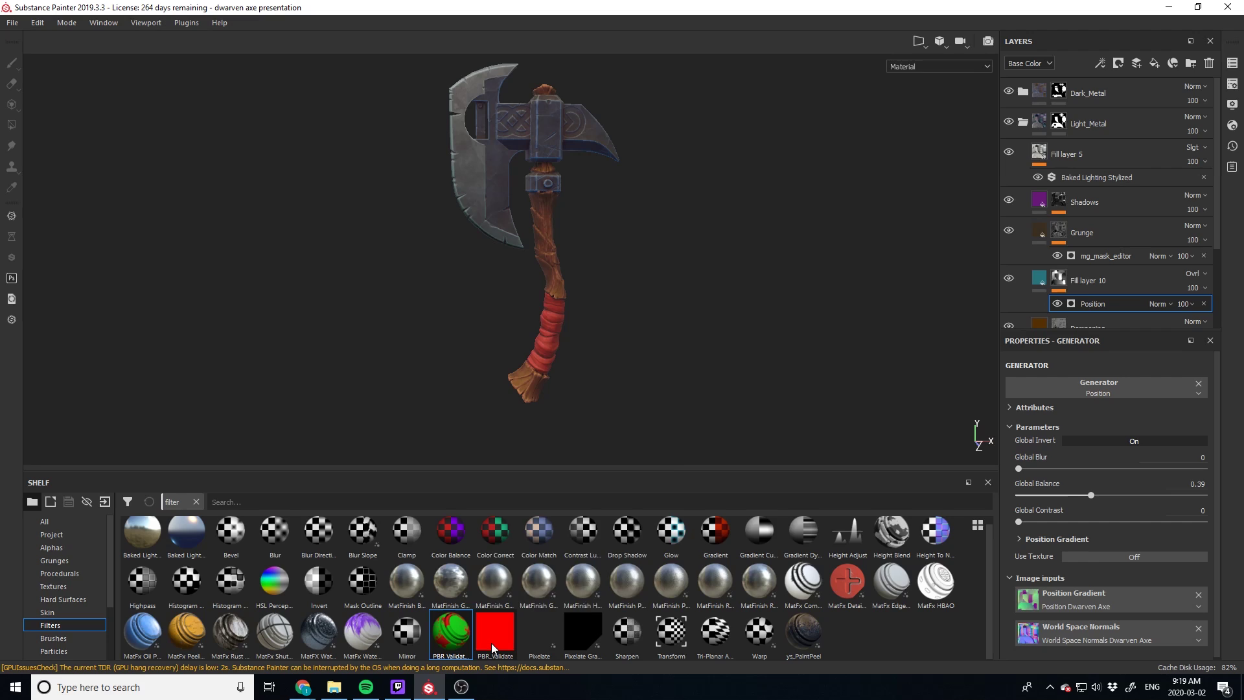
{"action": "mouse_move", "coordinate": [492, 642]}
{"action": "left_click", "coordinate": [334, 687]}
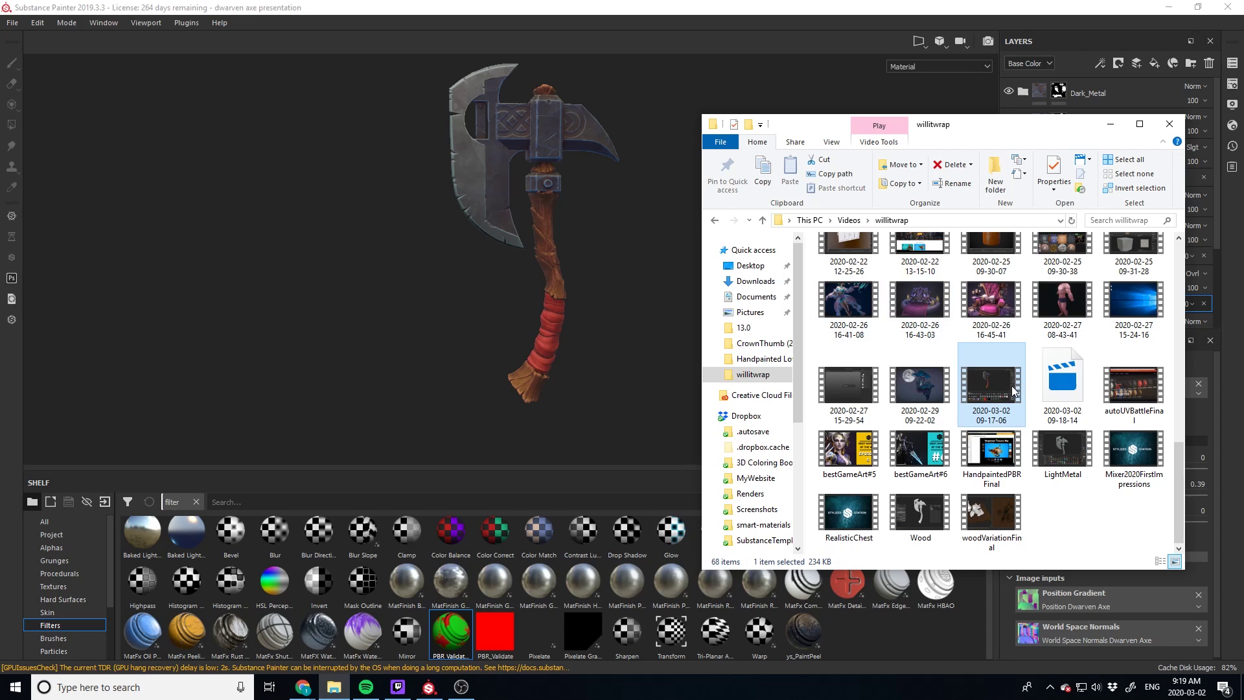
{"action": "left_click", "coordinate": [754, 283]}
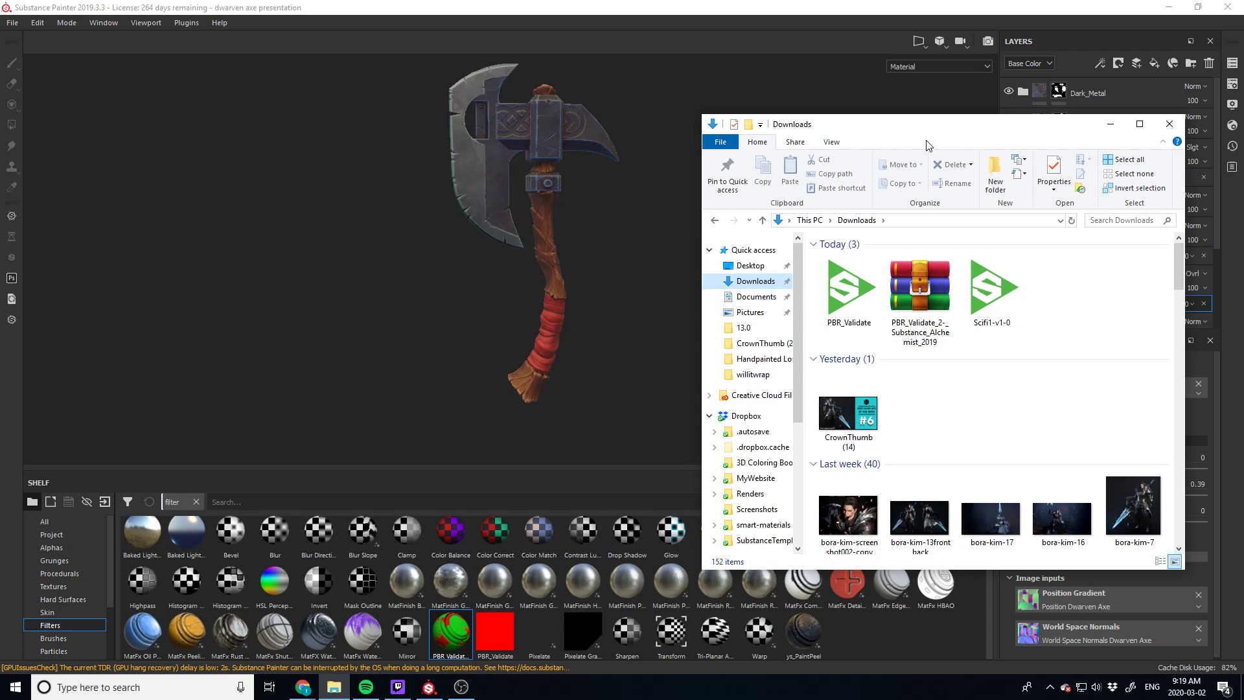
{"action": "left_click", "coordinate": [851, 320]}
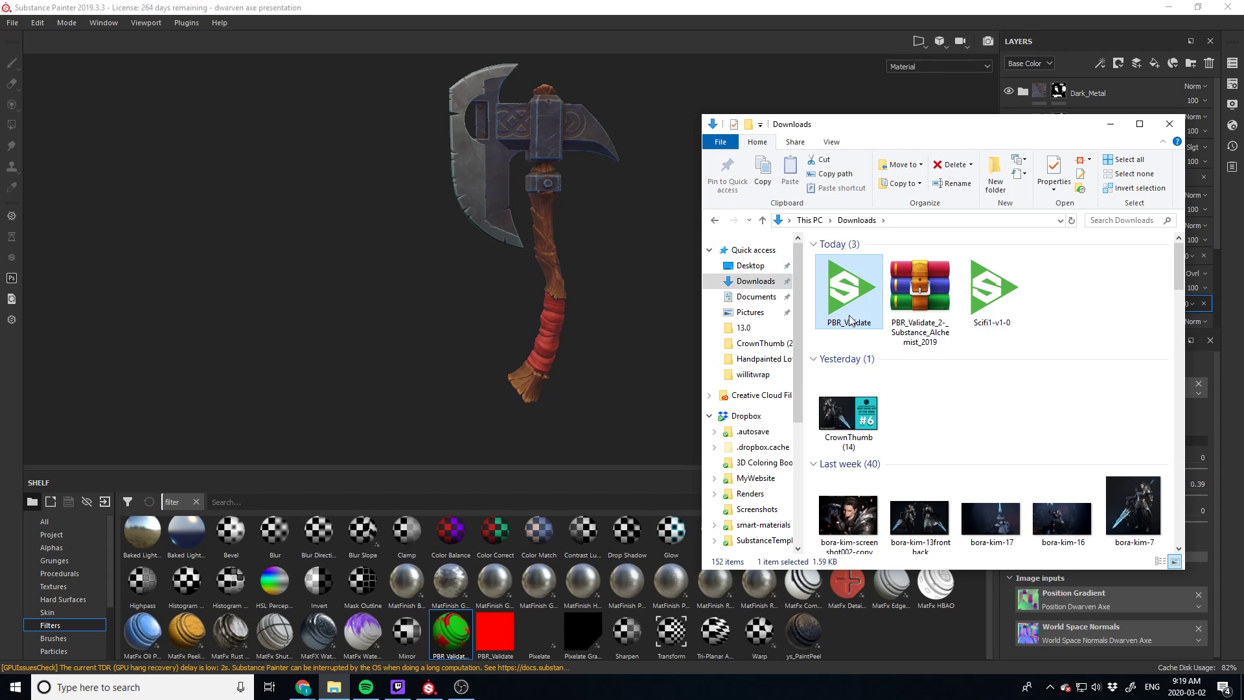
{"action": "mouse_move", "coordinate": [841, 305]}
{"action": "left_mouse_down"}
{"action": "mouse_move", "coordinate": [595, 423]}
{"action": "mouse_move", "coordinate": [526, 586]}
{"action": "left_mouse_up"}
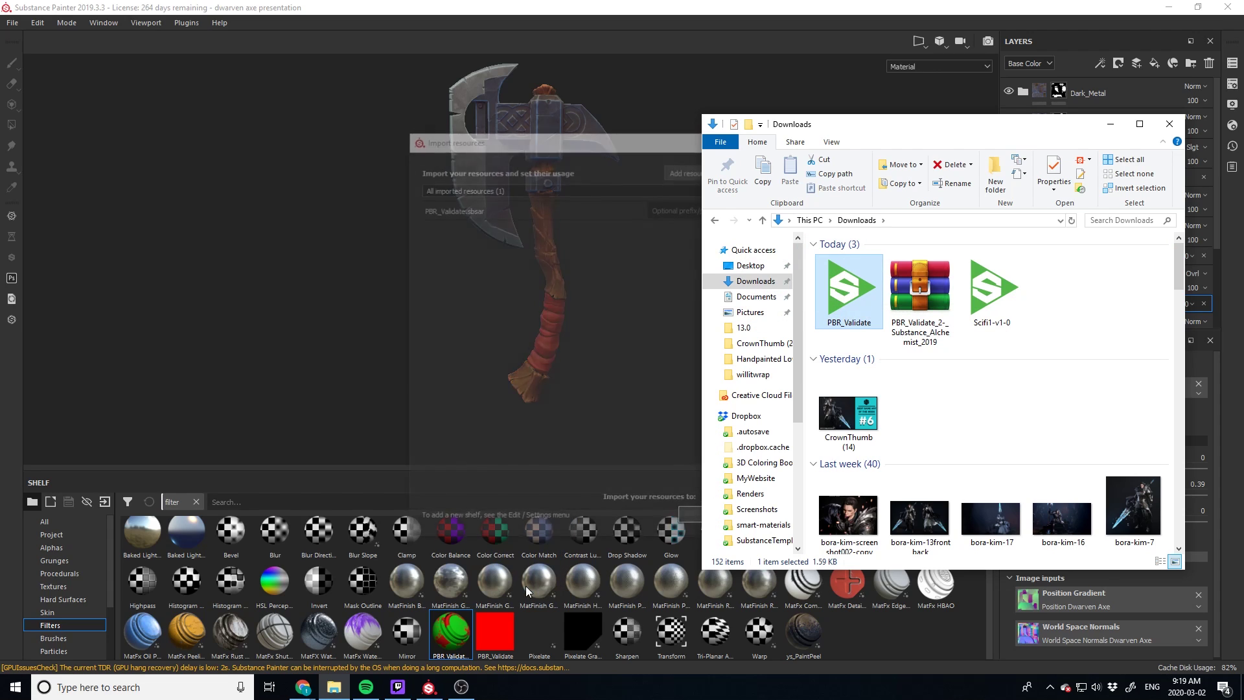
Review PBR_Validate's usage and destination options, then cancel the Import resources dialog.
{"action": "left_click", "coordinate": [1111, 123]}
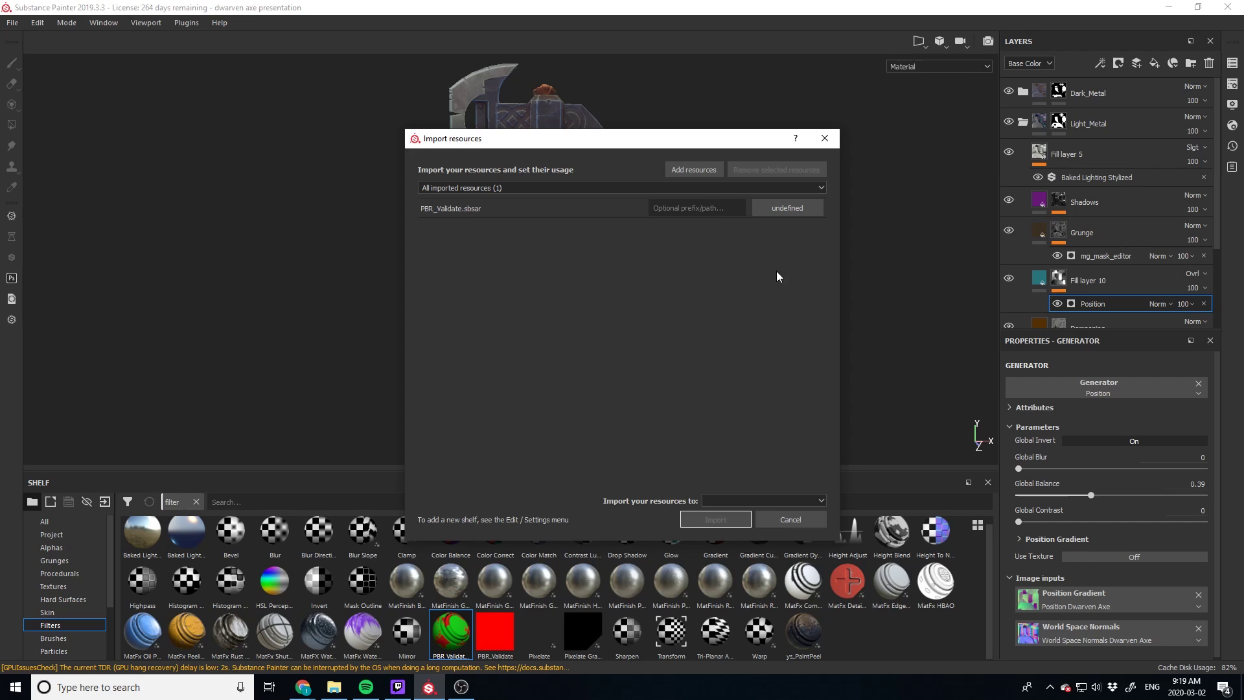
{"action": "left_click", "coordinate": [787, 213]}
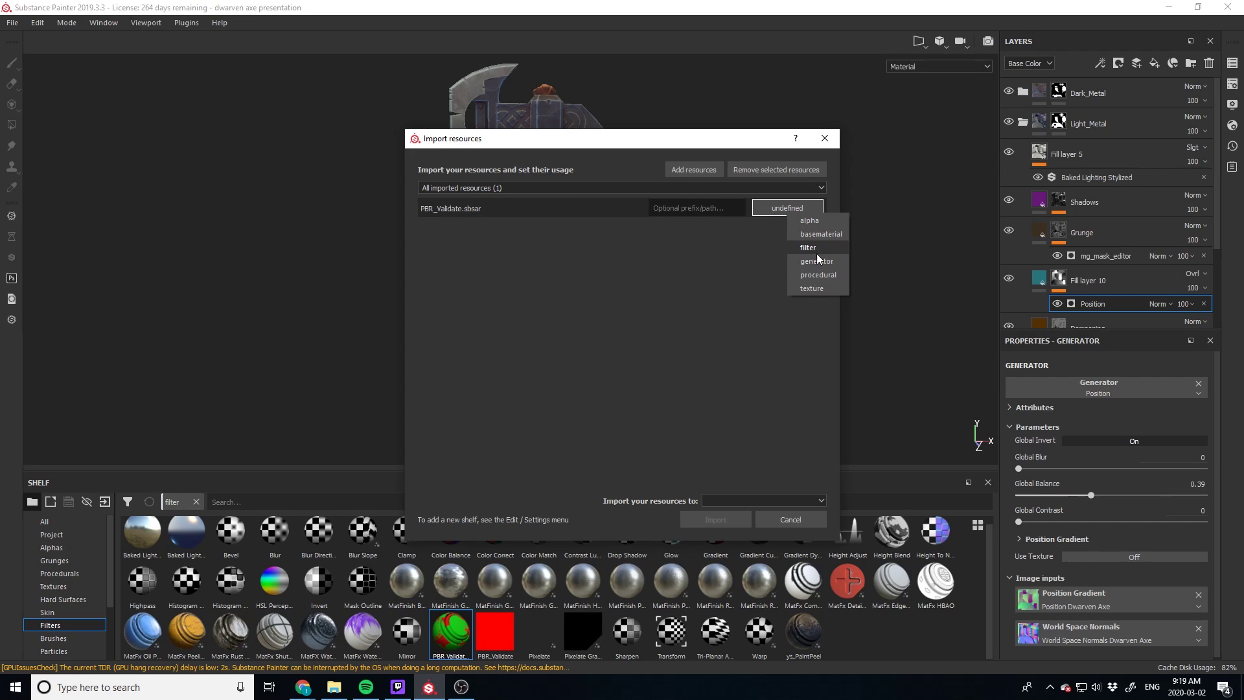
{"action": "left_click", "coordinate": [762, 500]}
{"action": "left_click", "coordinate": [827, 145]}
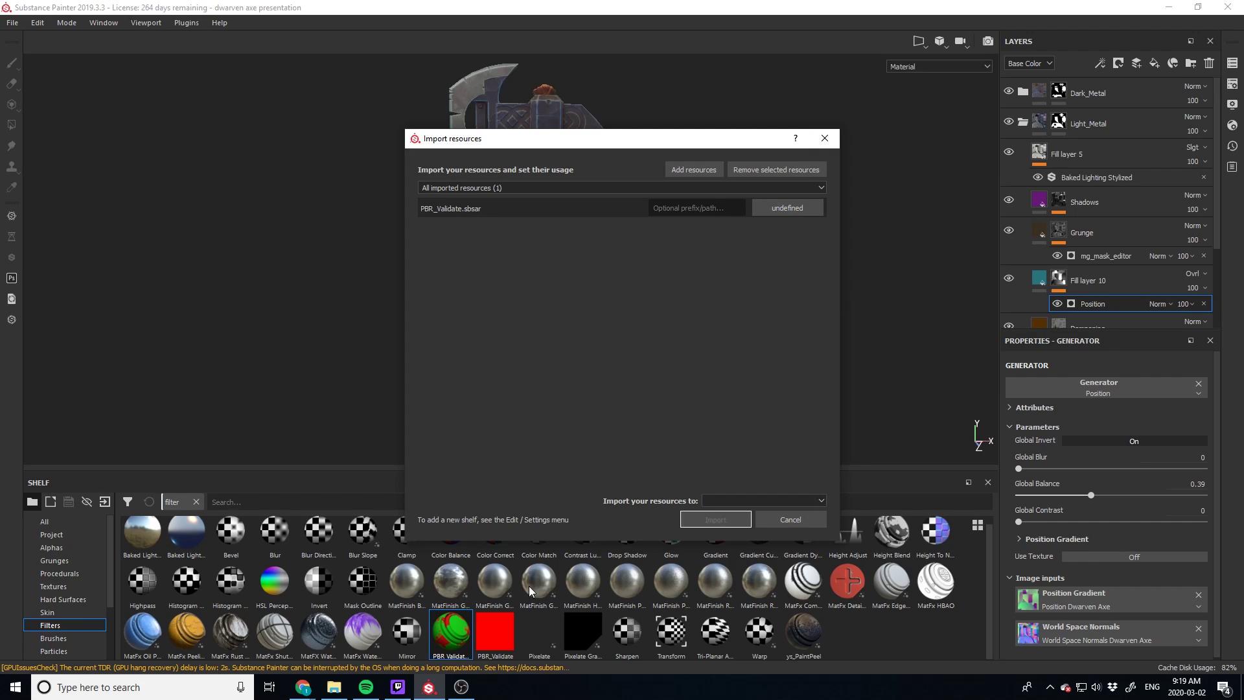
{"action": "left_click", "coordinate": [822, 142]}
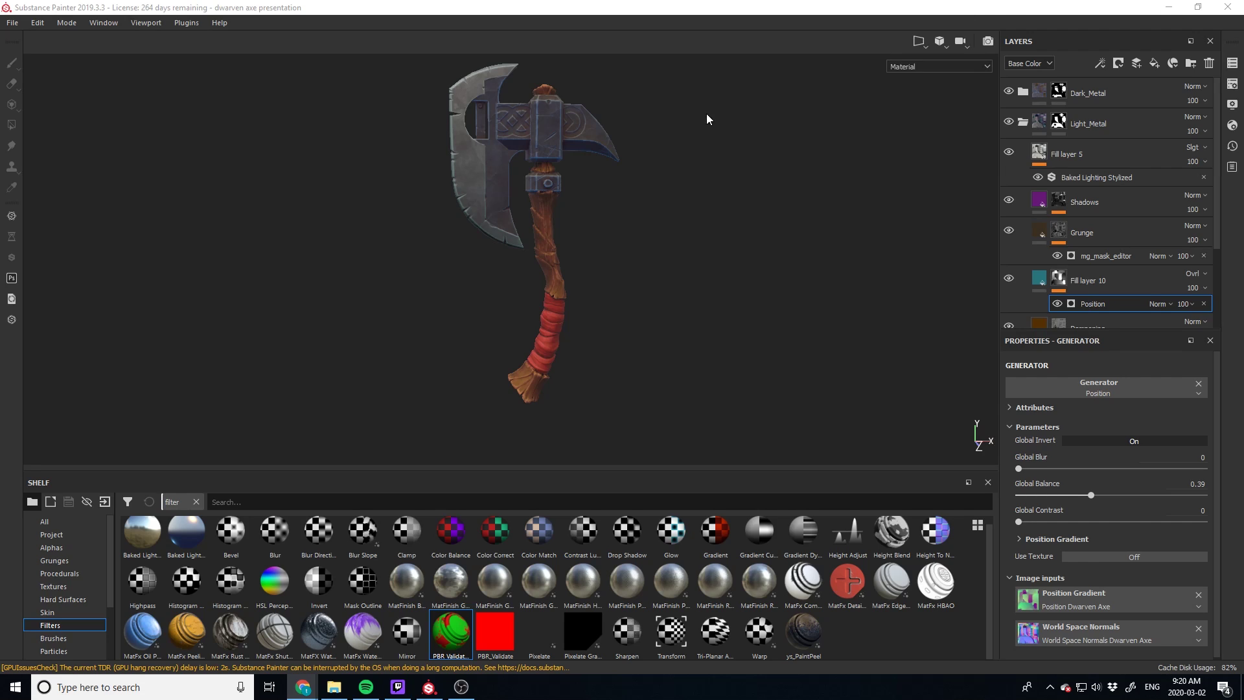
{"action": "mouse_move", "coordinate": [601, 298]}
{"action": "left_mouse_down", "text": "alt"}
{"action": "mouse_move", "coordinate": [650, 283]}
{"action": "mouse_move", "coordinate": [656, 305]}
{"action": "left_mouse_up", "text": "alt"}
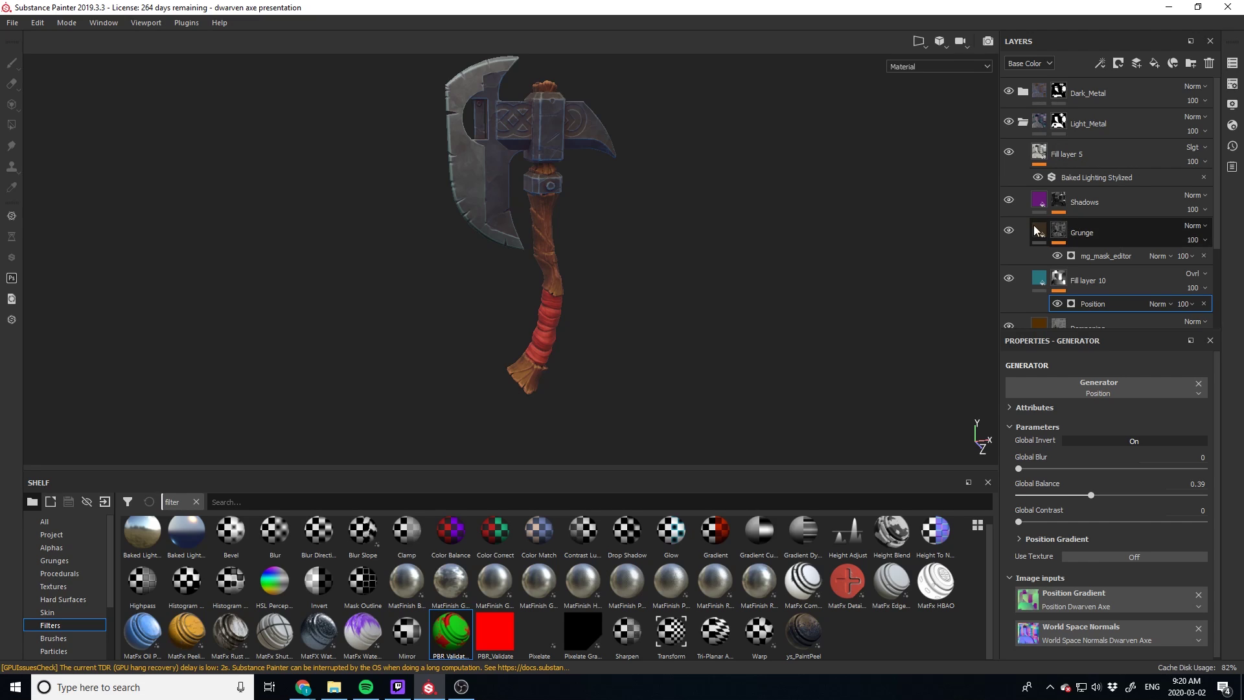
{"action": "middle_click_drag", "start_coordinate": [722, 234], "coordinate": [722, 267], "text": "alt"}
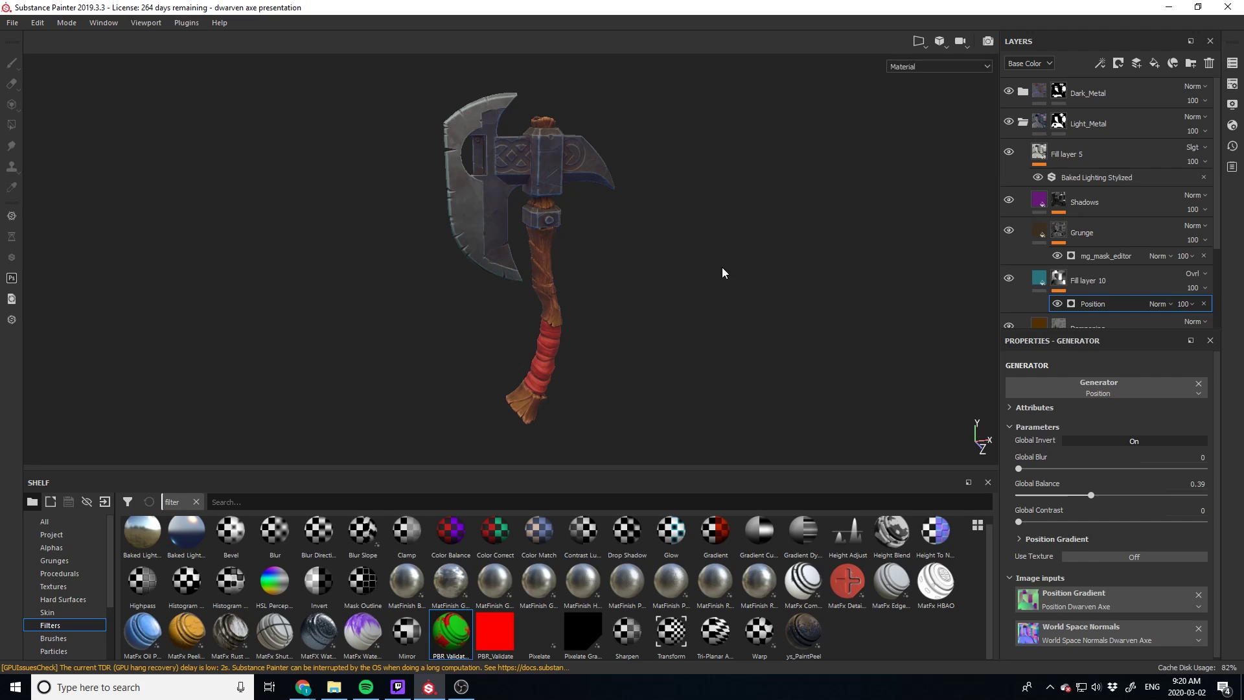
{"action": "right_click_drag", "start_coordinate": [713, 301], "coordinate": [689, 303], "text": "shift"}
{"action": "left_click_drag", "start_coordinate": [671, 183], "coordinate": [605, 295], "text": "alt"}
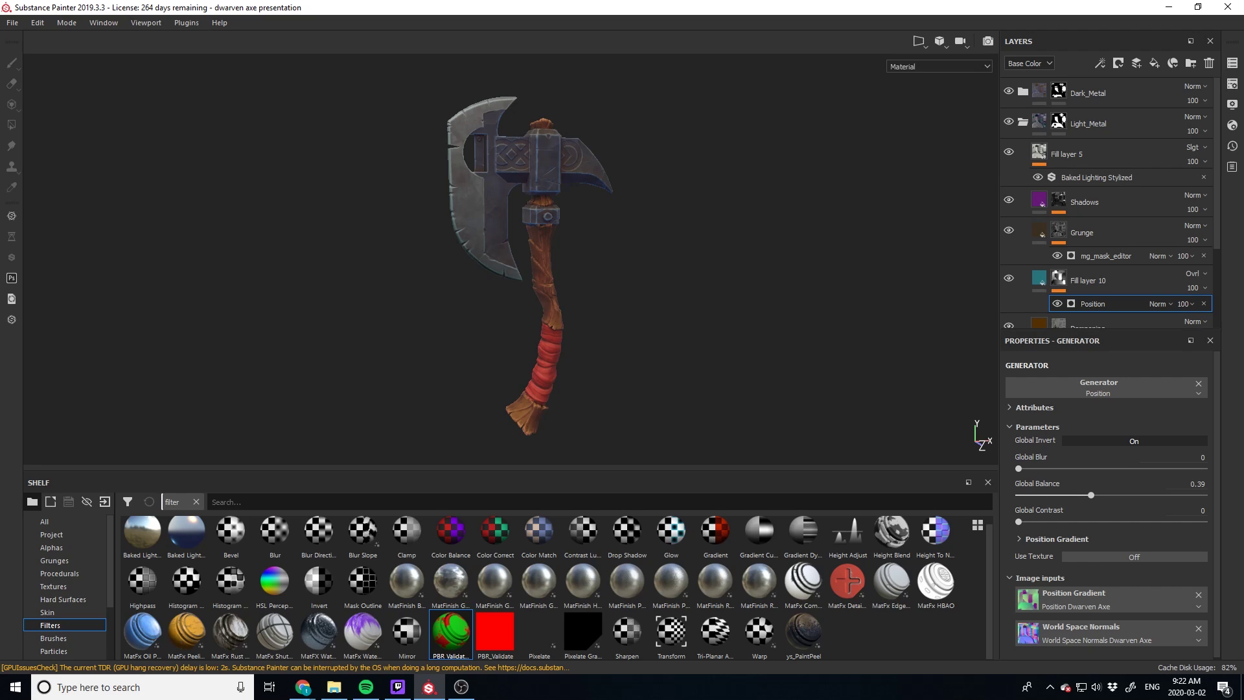
{"action": "key", "text": "alt+Tab"}
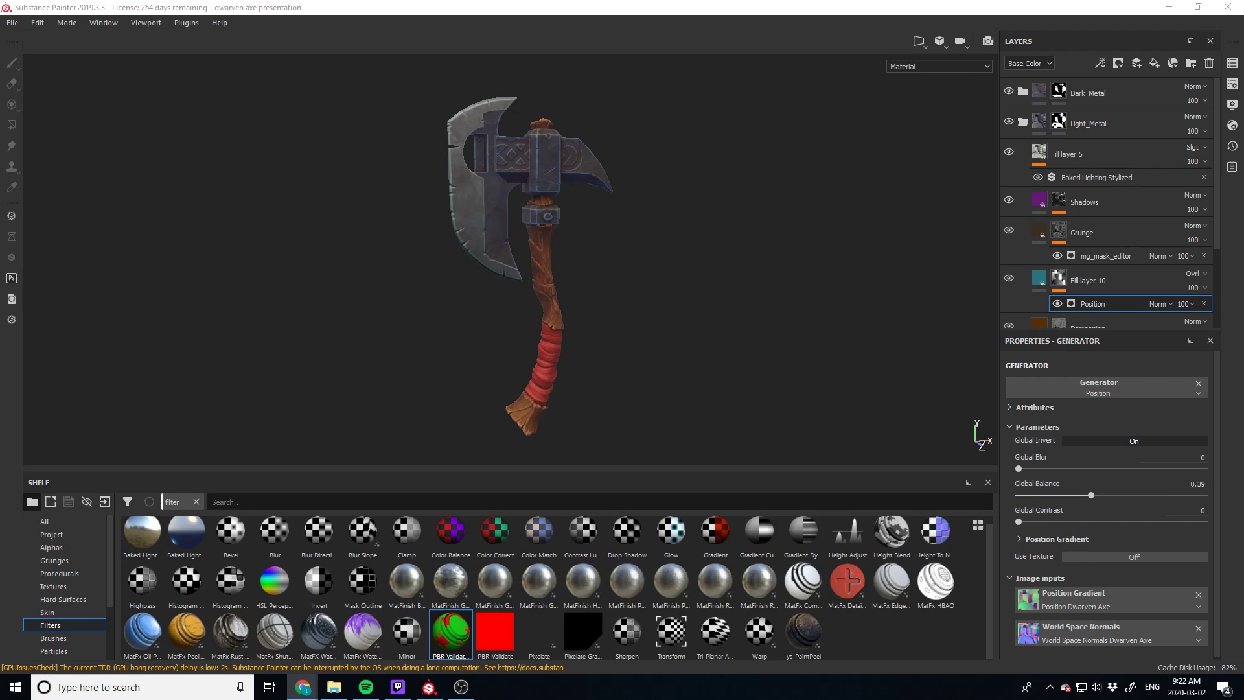
{"action": "key", "text": "alt+Tab"}
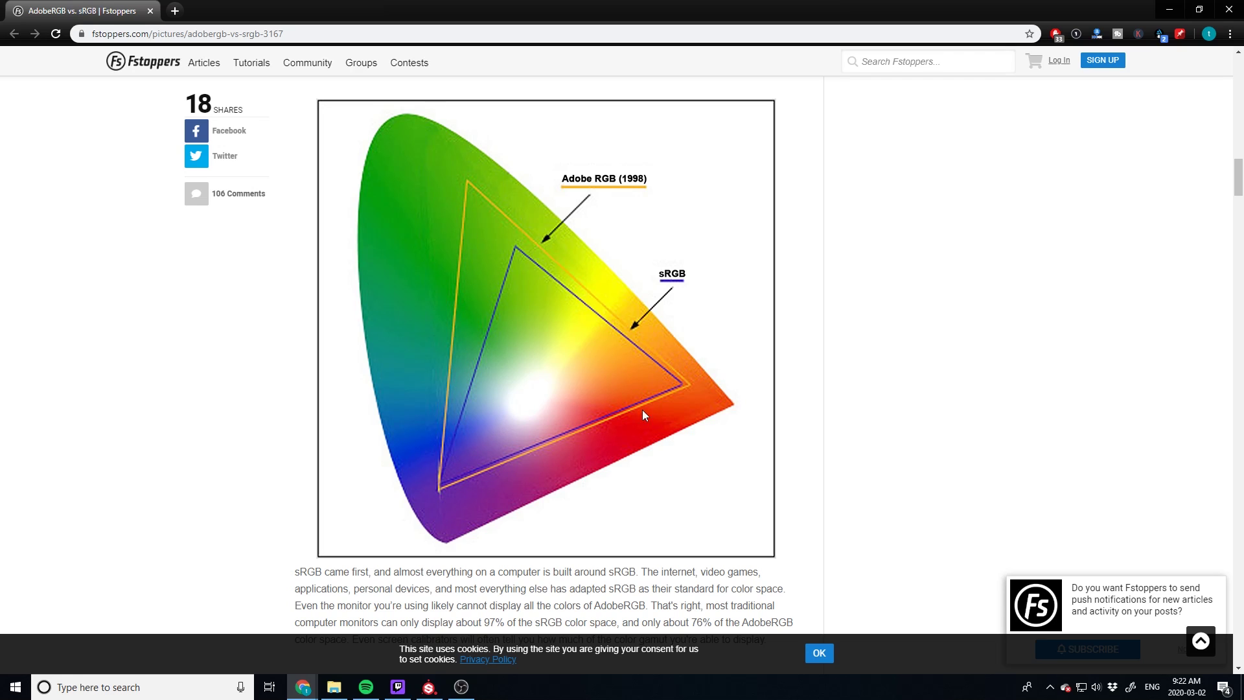
{"action": "left_click", "coordinate": [1170, 9]}
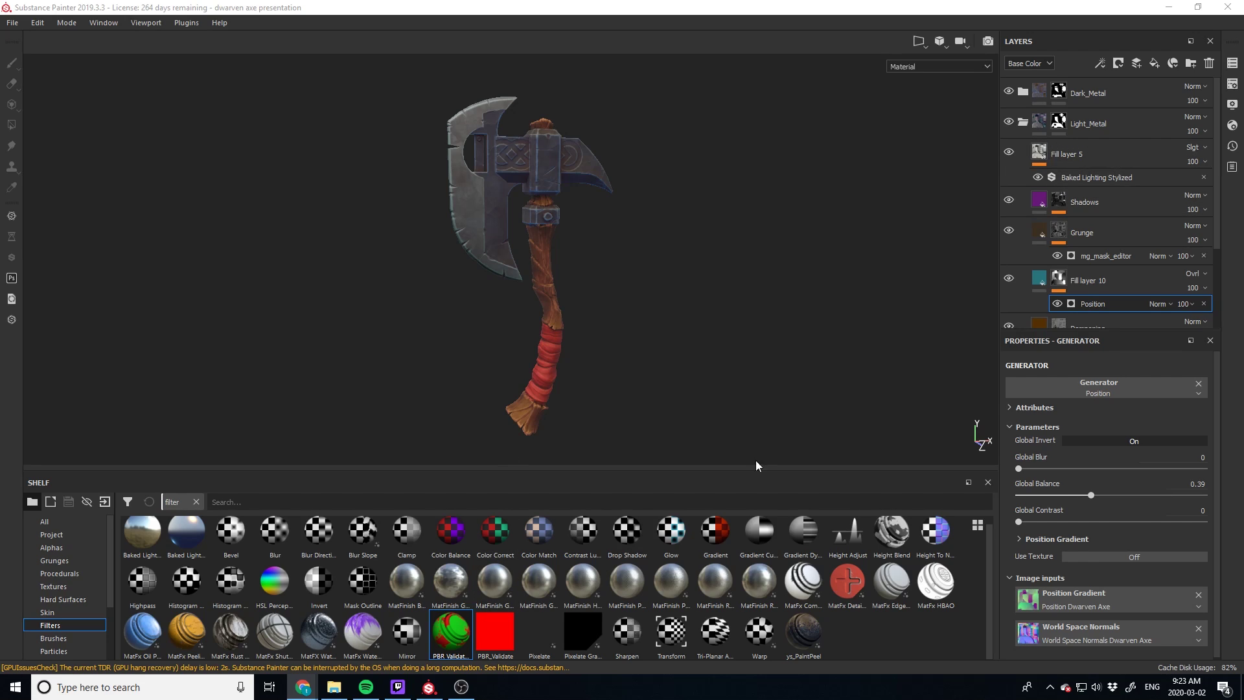
Drop the PBR_Validate filter from the Filters shelf onto the axe and zoom in.
{"action": "left_click", "coordinate": [489, 635]}
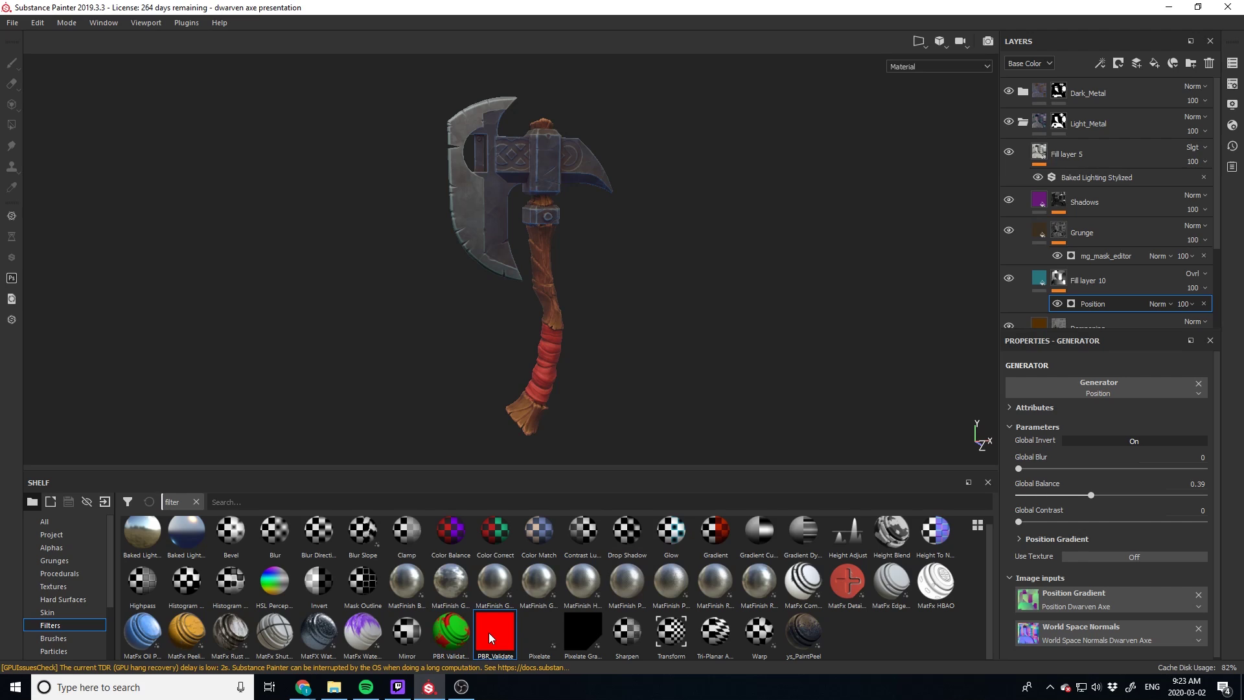
{"action": "left_click_drag", "start_coordinate": [490, 637], "coordinate": [1052, 84]}
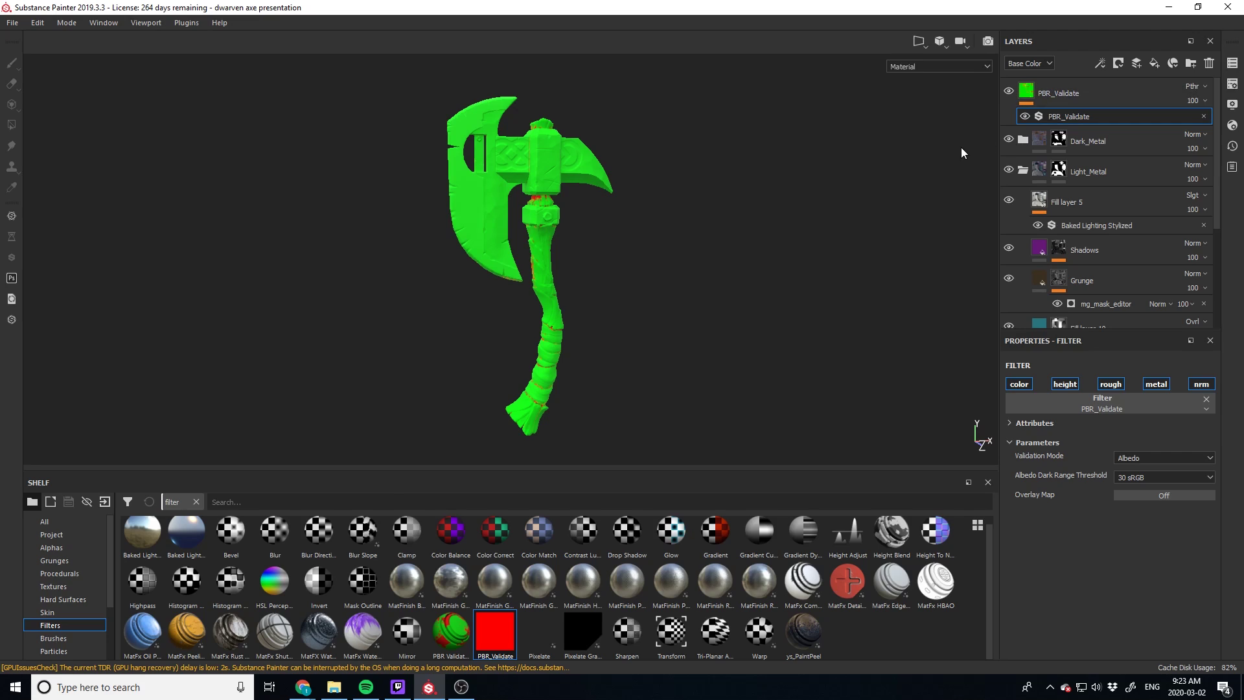
{"action": "scroll", "coordinate": [499, 193], "scroll_direction": "up", "scroll_amount": 3}
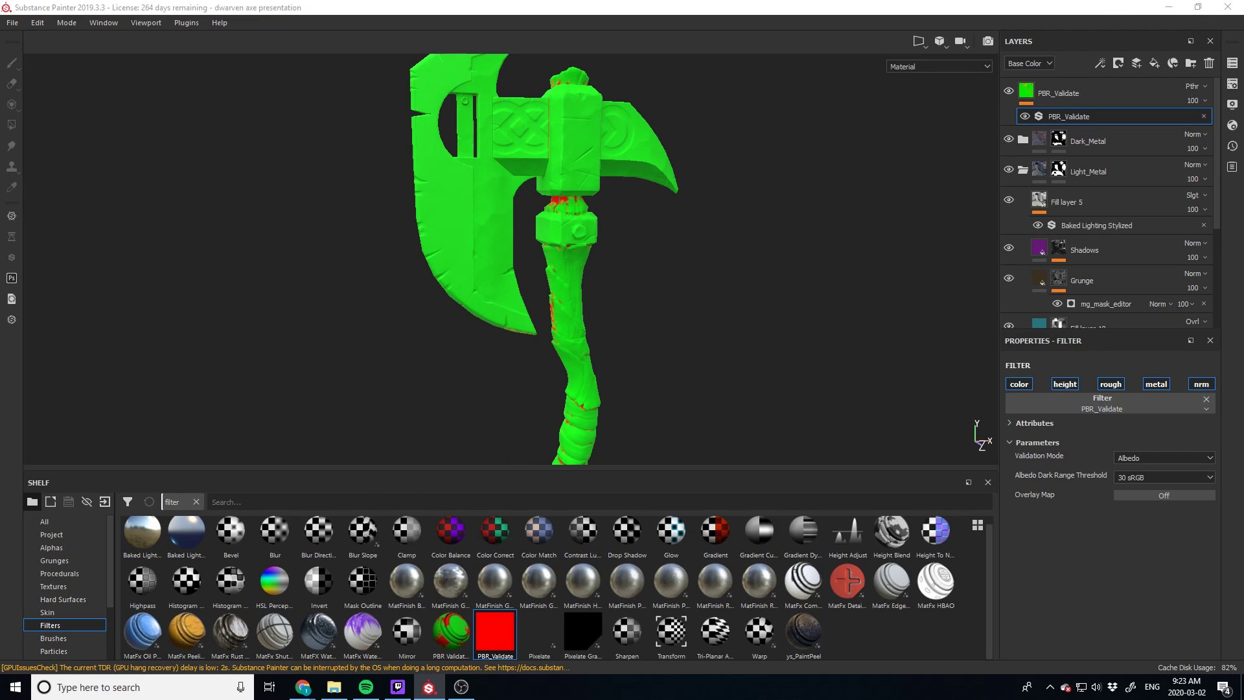
{"action": "key", "text": "alt+Tab"}
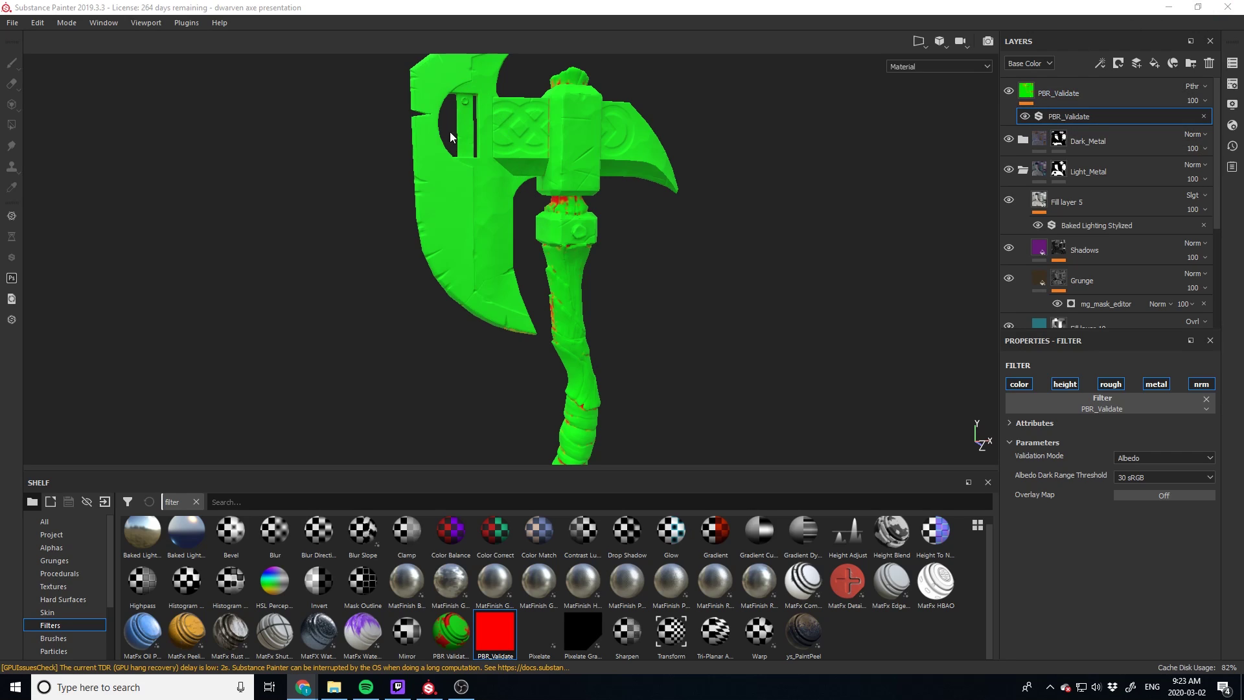
Inspect the handle collar and axe head, comparing textures with the validation overlay off and on.
{"action": "scroll", "coordinate": [563, 200], "scroll_direction": "up", "scroll_amount": 5}
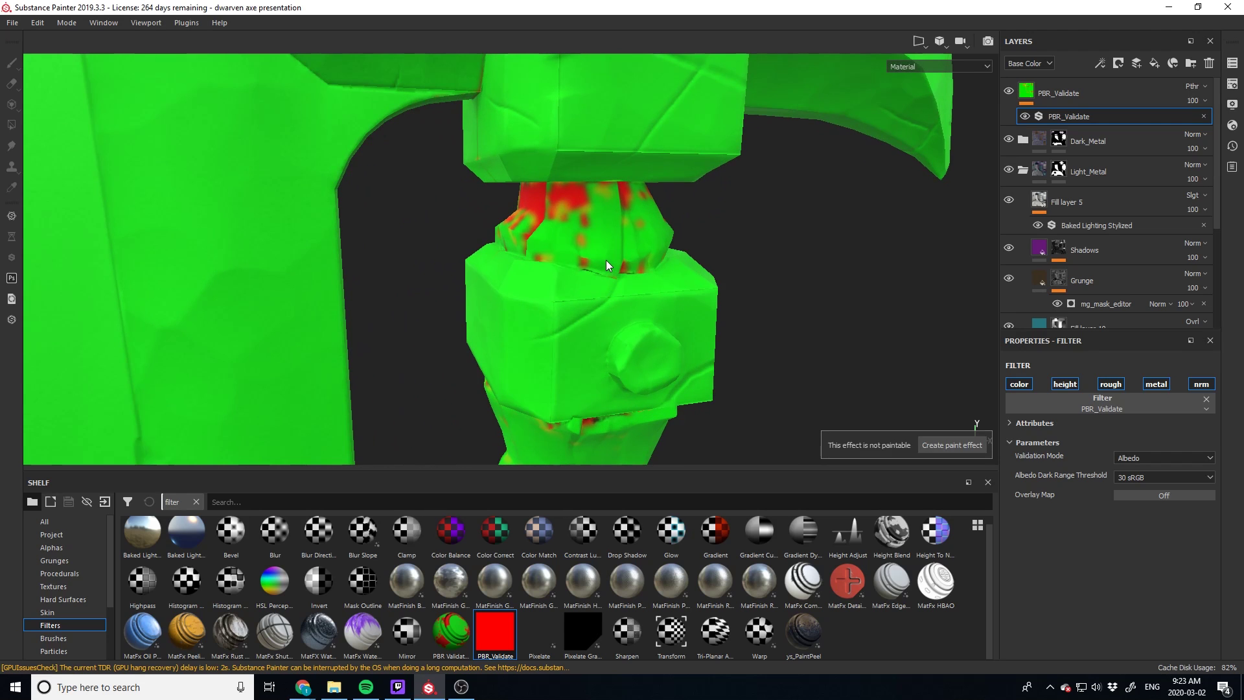
{"action": "left_click_drag", "start_coordinate": [605, 320], "coordinate": [597, 366], "text": "alt"}
{"action": "scroll", "coordinate": [598, 367], "scroll_direction": "down", "scroll_amount": 6}
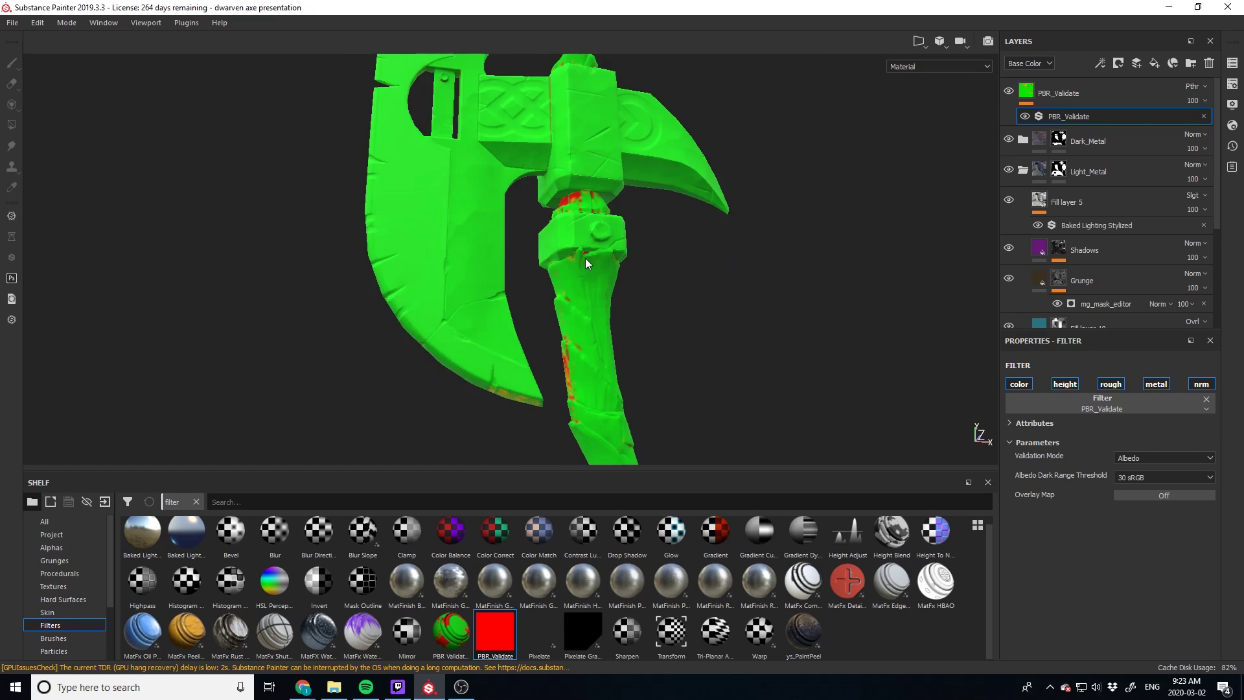
{"action": "mouse_move", "coordinate": [585, 257]}
{"action": "left_mouse_down", "text": "alt"}
{"action": "mouse_move", "coordinate": [581, 275]}
{"action": "mouse_move", "coordinate": [581, 188]}
{"action": "mouse_move", "coordinate": [572, 249]}
{"action": "mouse_move", "coordinate": [603, 247]}
{"action": "left_mouse_up", "text": "alt"}
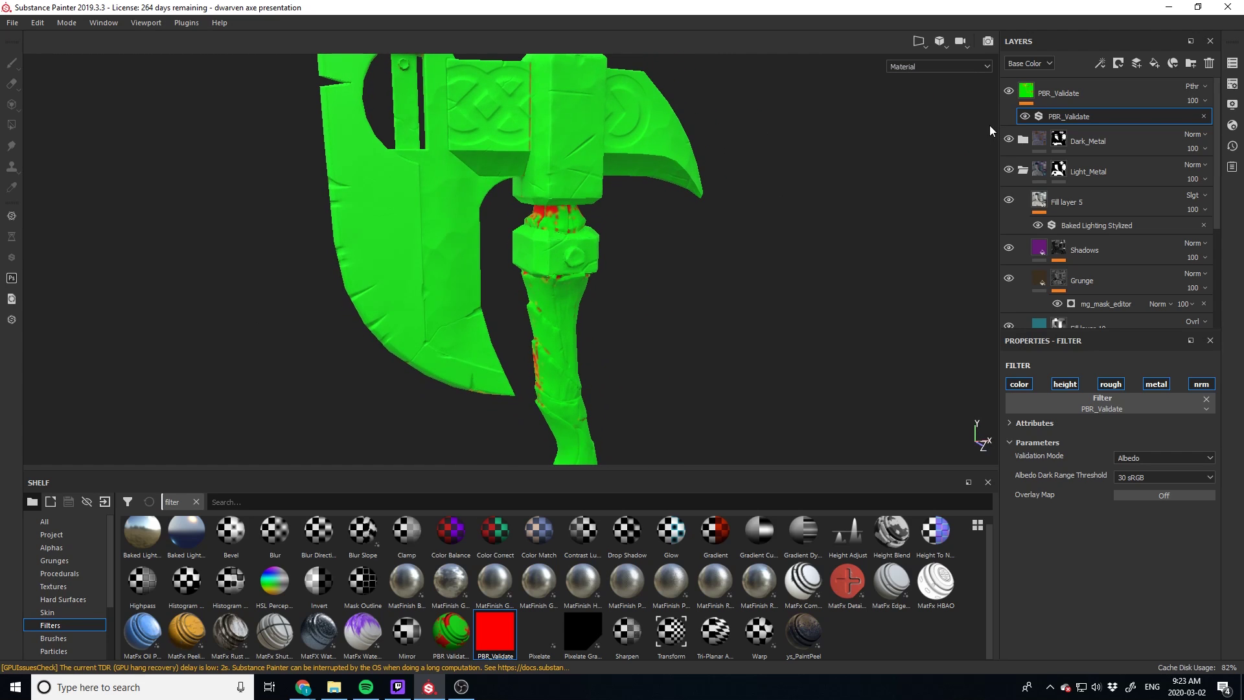
{"action": "left_click", "coordinate": [1009, 90]}
{"action": "scroll", "coordinate": [562, 210], "scroll_direction": "up", "scroll_amount": 5}
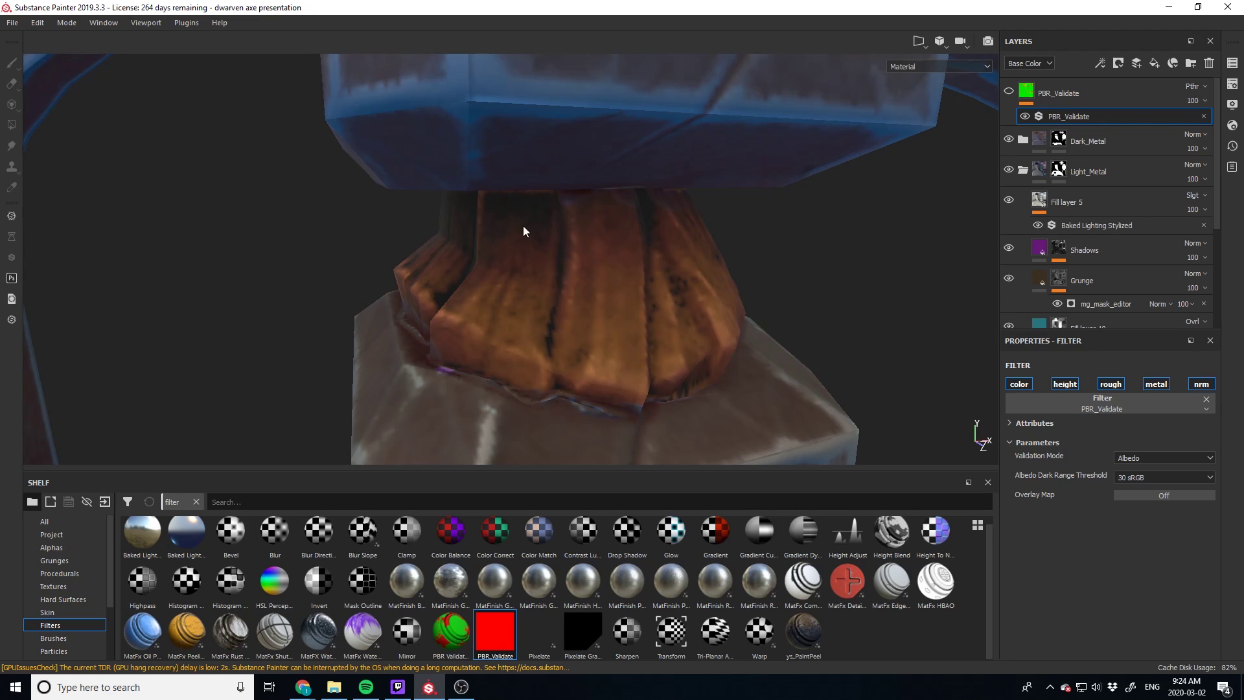
{"action": "left_click", "coordinate": [1009, 93]}
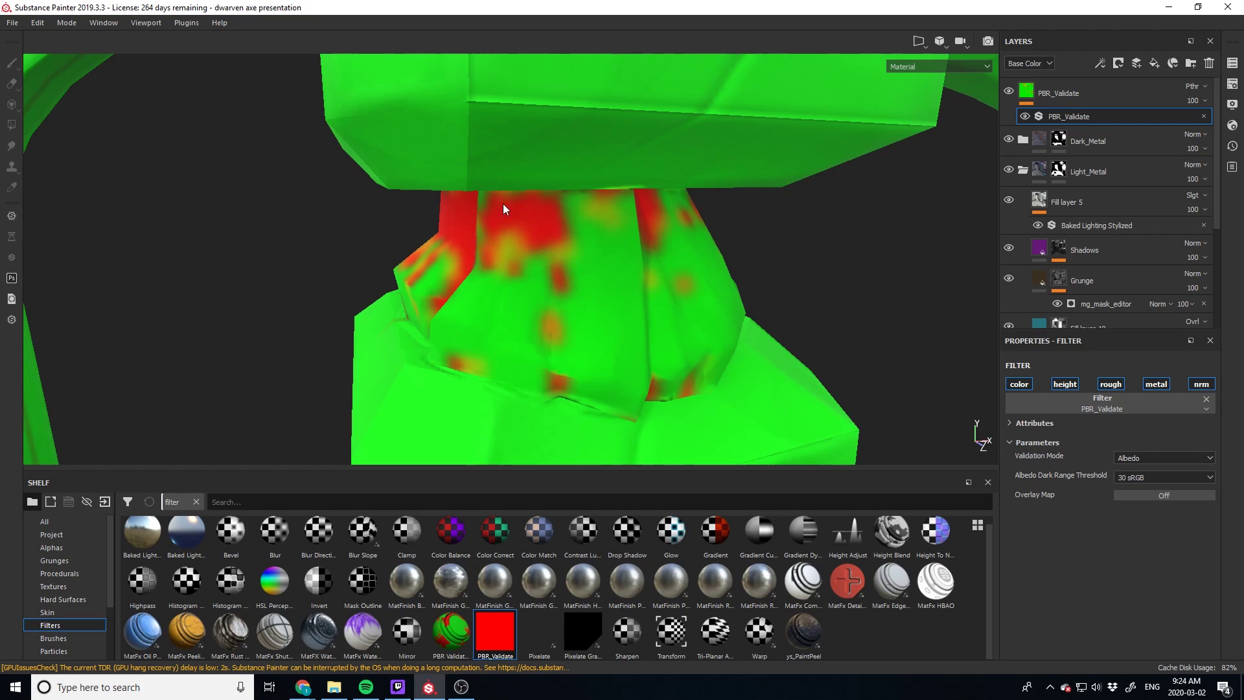
In the Wood folder, test Fill layer 1 and Fill layer 3 visibility, then select Fill layer 3.
{"action": "left_click", "coordinate": [1022, 170]}
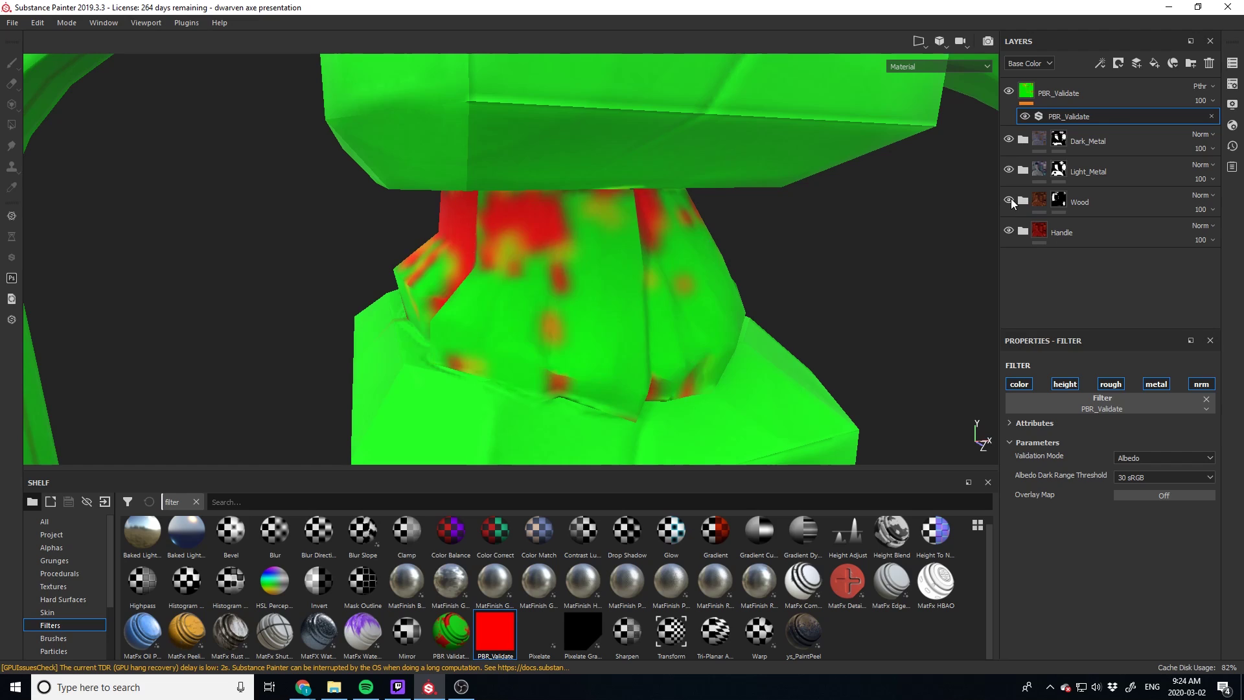
{"action": "left_click", "coordinate": [1024, 201]}
{"action": "scroll", "coordinate": [1024, 202], "scroll_direction": "down", "scroll_amount": 4}
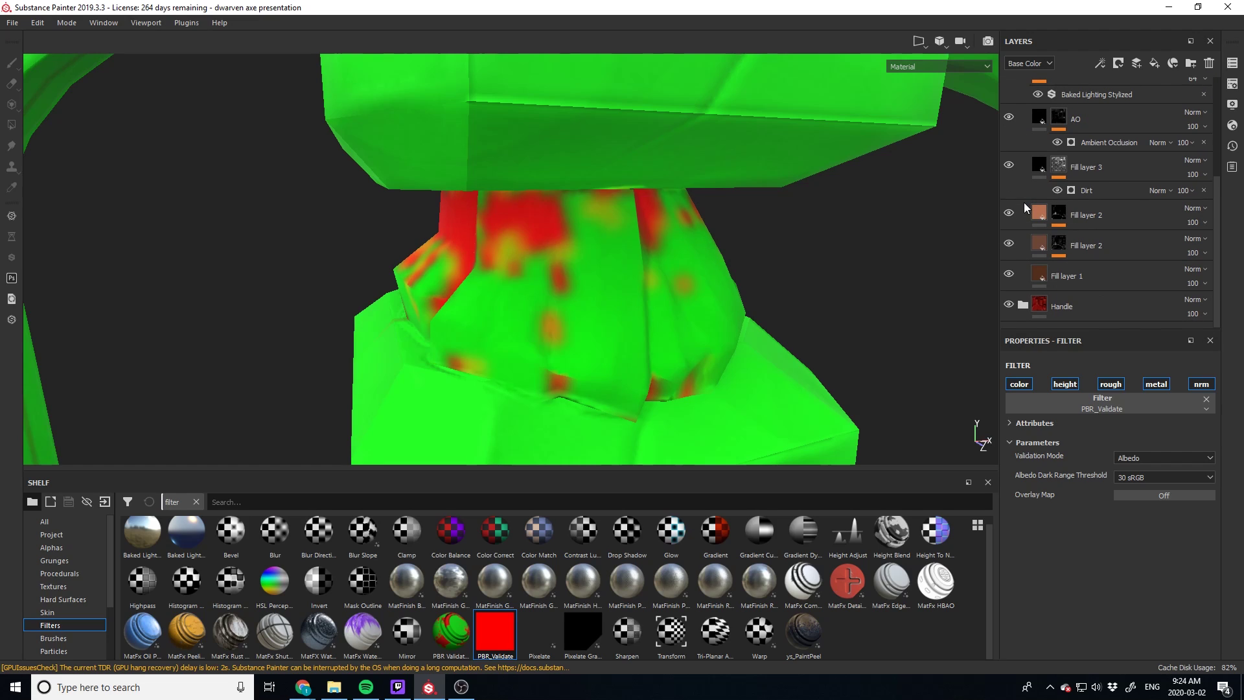
{"action": "left_click", "coordinate": [1009, 277]}
{"action": "left_click", "coordinate": [1009, 276]}
{"action": "left_click", "coordinate": [1008, 166]}
{"action": "left_click", "coordinate": [1009, 166]}
{"action": "scroll", "coordinate": [1009, 168], "scroll_direction": "up", "scroll_amount": 1}
{"action": "left_click", "coordinate": [1010, 156]}
{"action": "left_click", "coordinate": [1009, 156]}
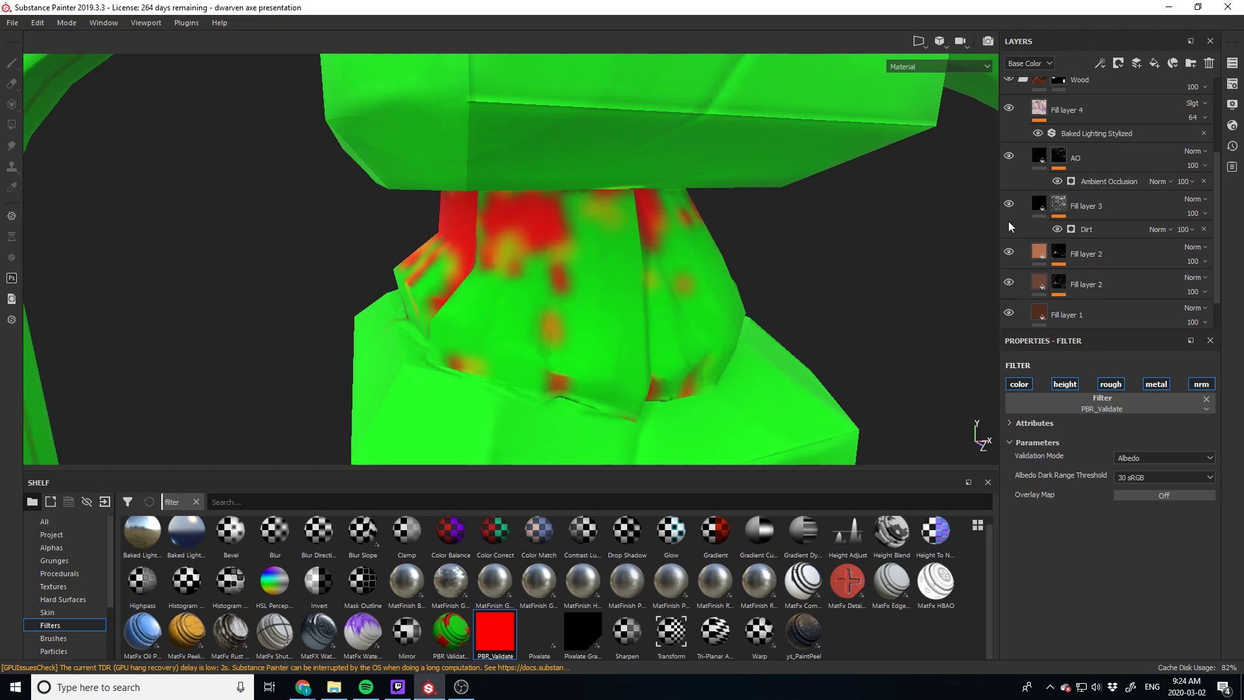
{"action": "left_click", "coordinate": [1009, 205]}
{"action": "left_click", "coordinate": [1008, 205]}
{"action": "left_click", "coordinate": [1024, 209]}
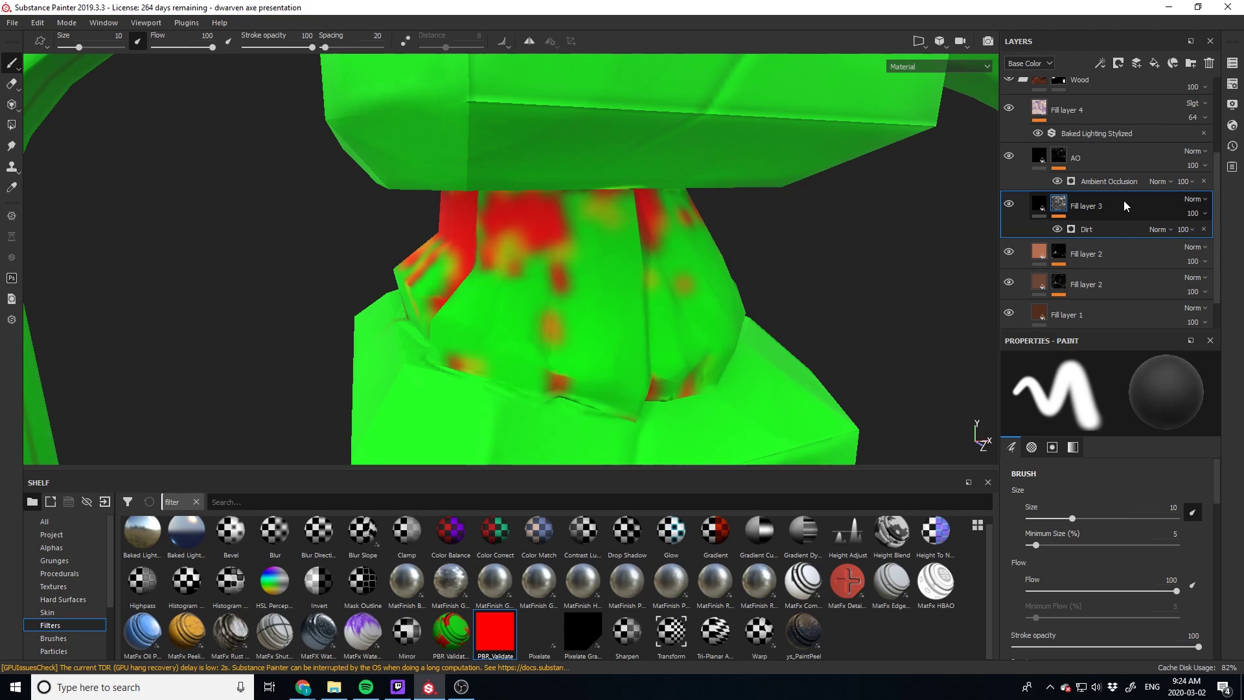
Raise Fill layer 3's base colour value from black to 0.054.
{"action": "left_click", "coordinate": [1039, 209]}
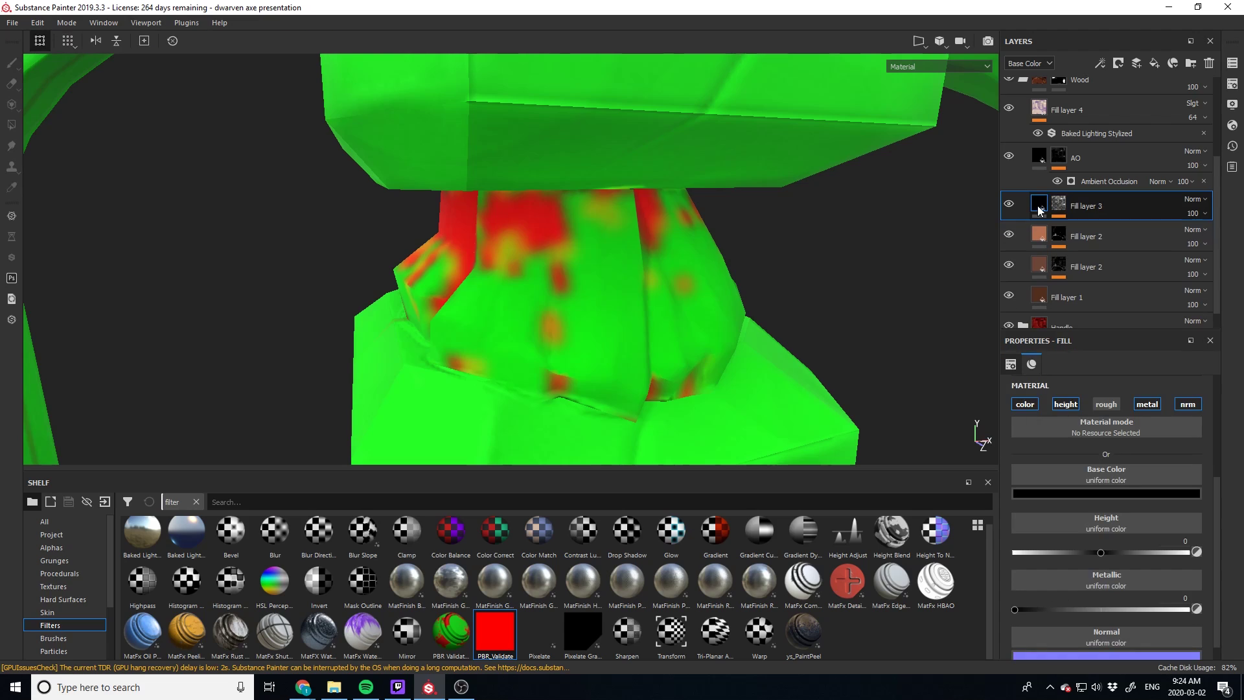
{"action": "left_click", "coordinate": [1106, 492]}
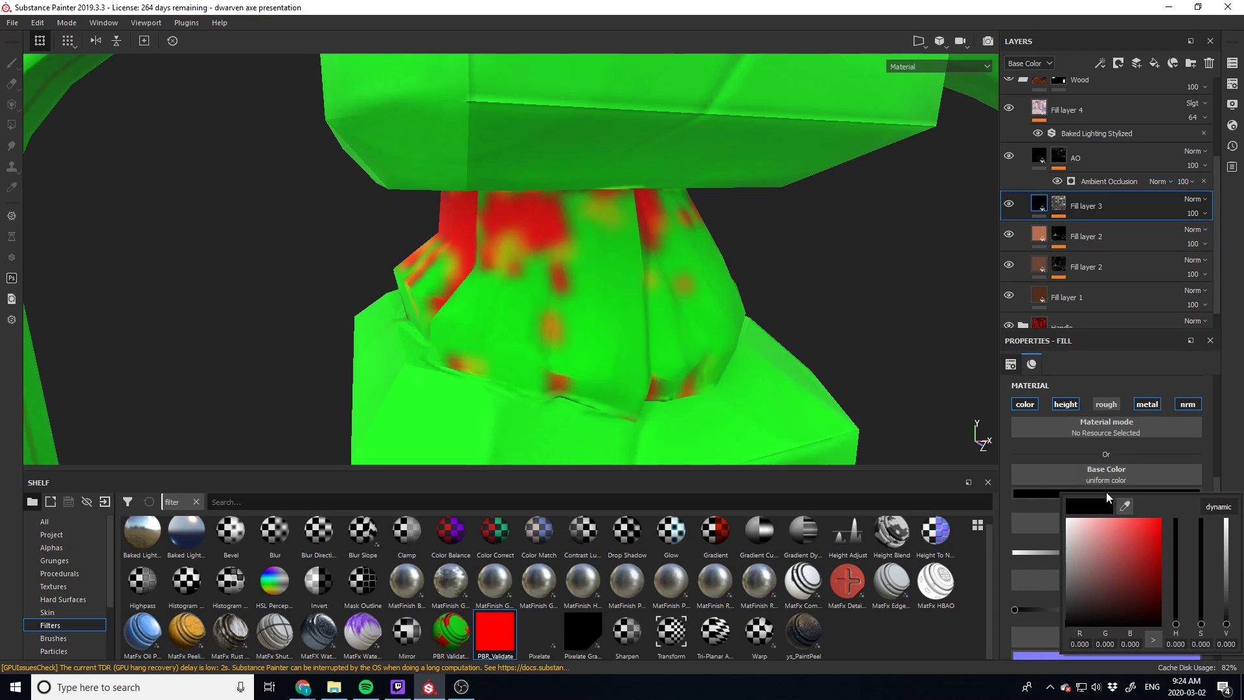
{"action": "left_click", "coordinate": [1035, 450]}
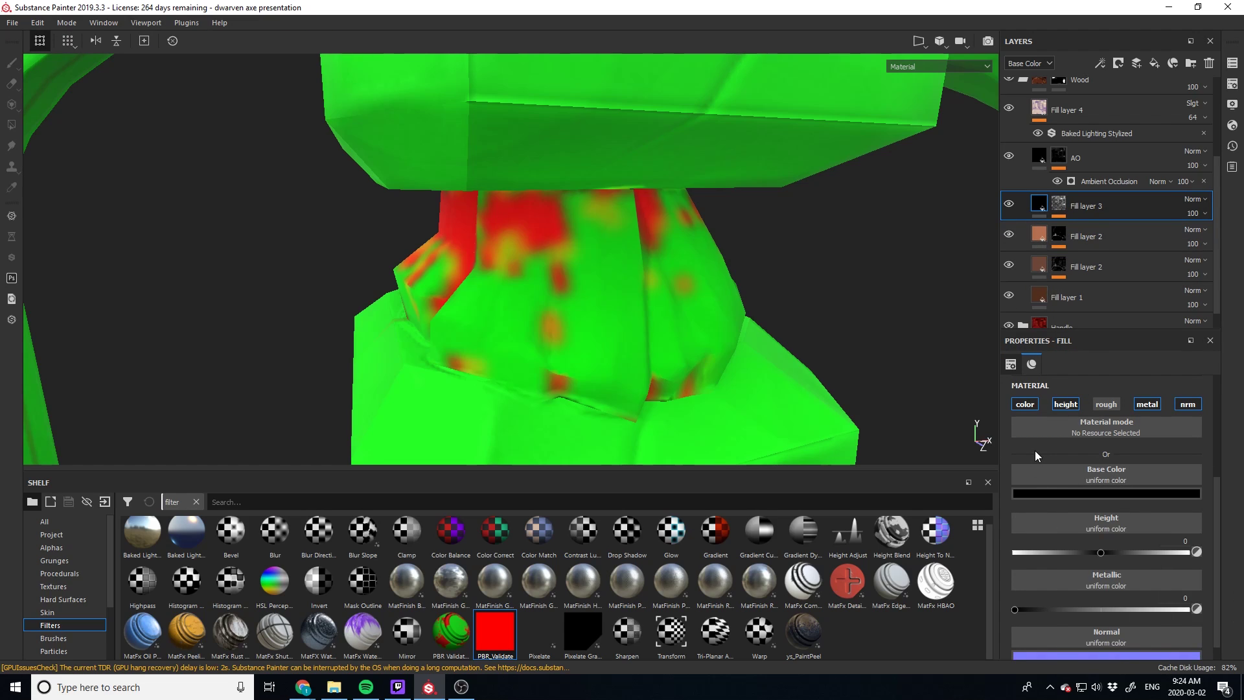
{"action": "left_click", "coordinate": [1054, 494]}
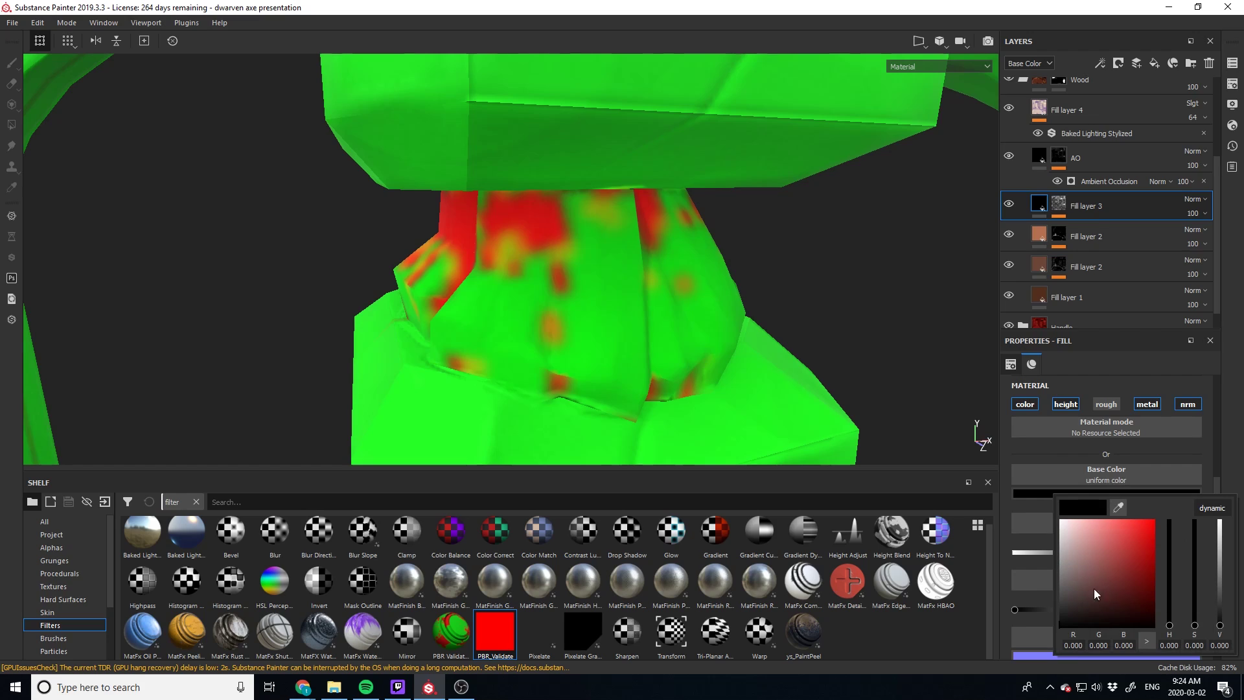
{"action": "left_click_drag", "start_coordinate": [1221, 624], "coordinate": [1224, 604]}
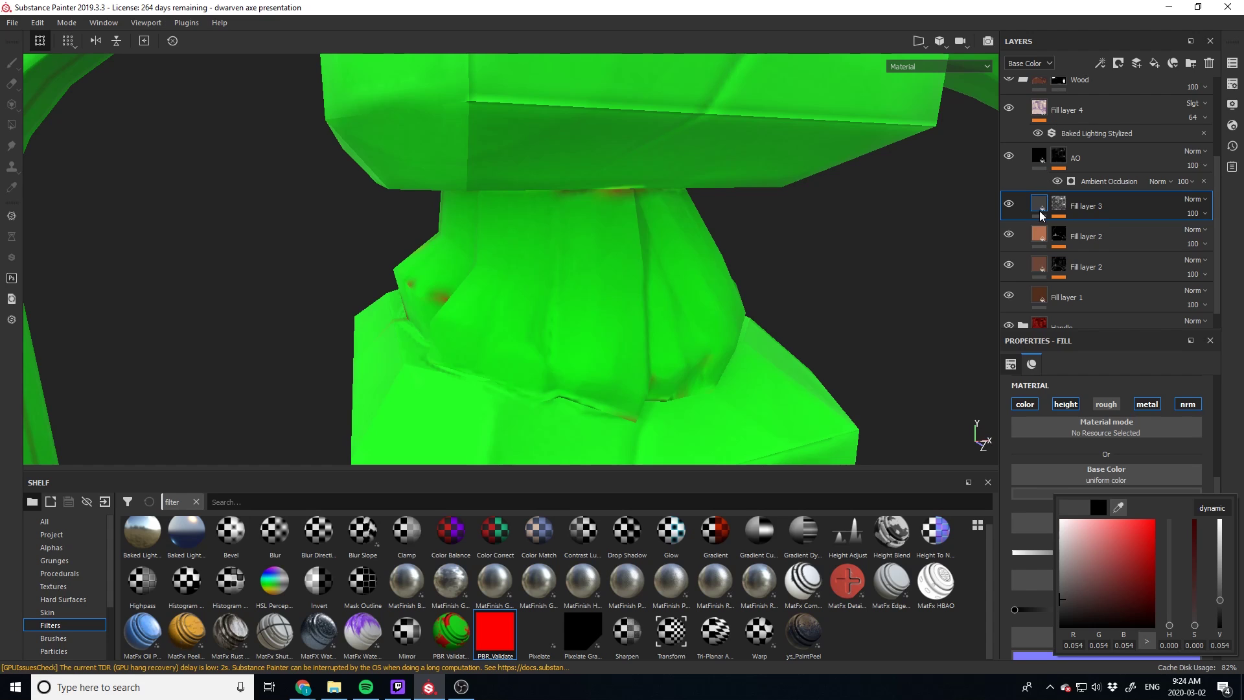
{"action": "left_click_drag", "start_coordinate": [1218, 206], "coordinate": [1219, 143]}
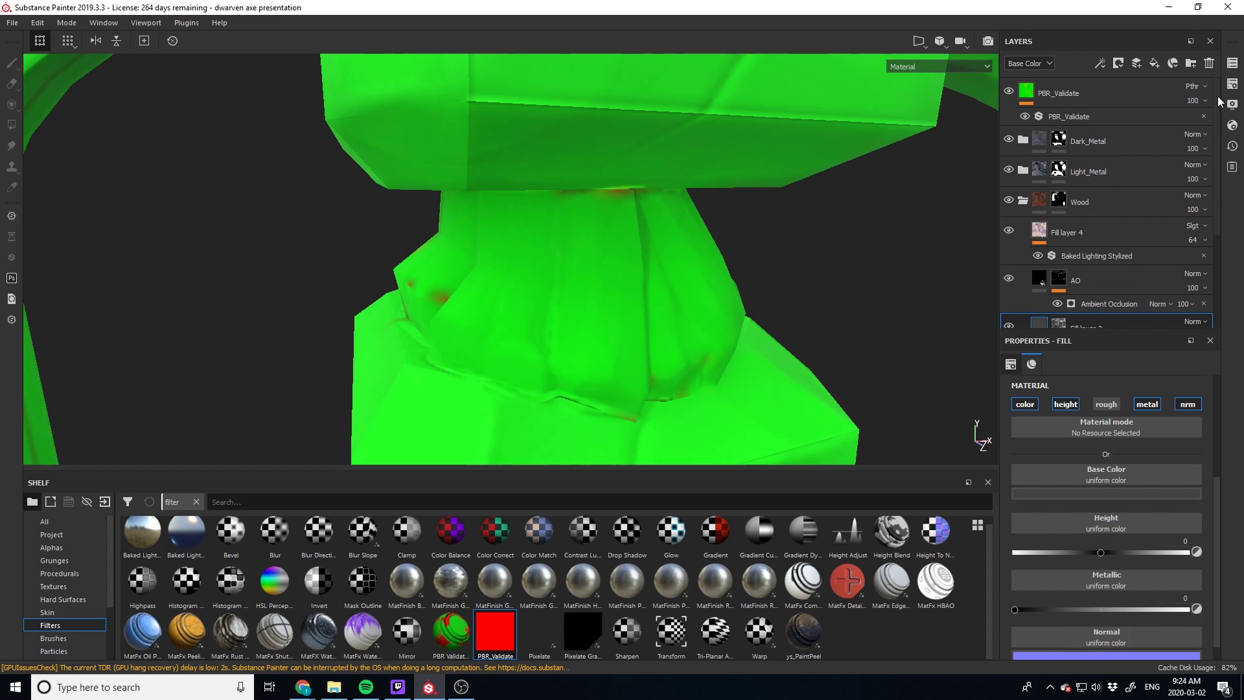
Hide PBR_Validate and tilt the axe to view the collar textures.
{"action": "left_click", "coordinate": [1009, 92]}
{"action": "scroll", "coordinate": [689, 259], "scroll_direction": "up", "scroll_amount": 2}
{"action": "scroll", "coordinate": [688, 259], "scroll_direction": "down", "scroll_amount": 5}
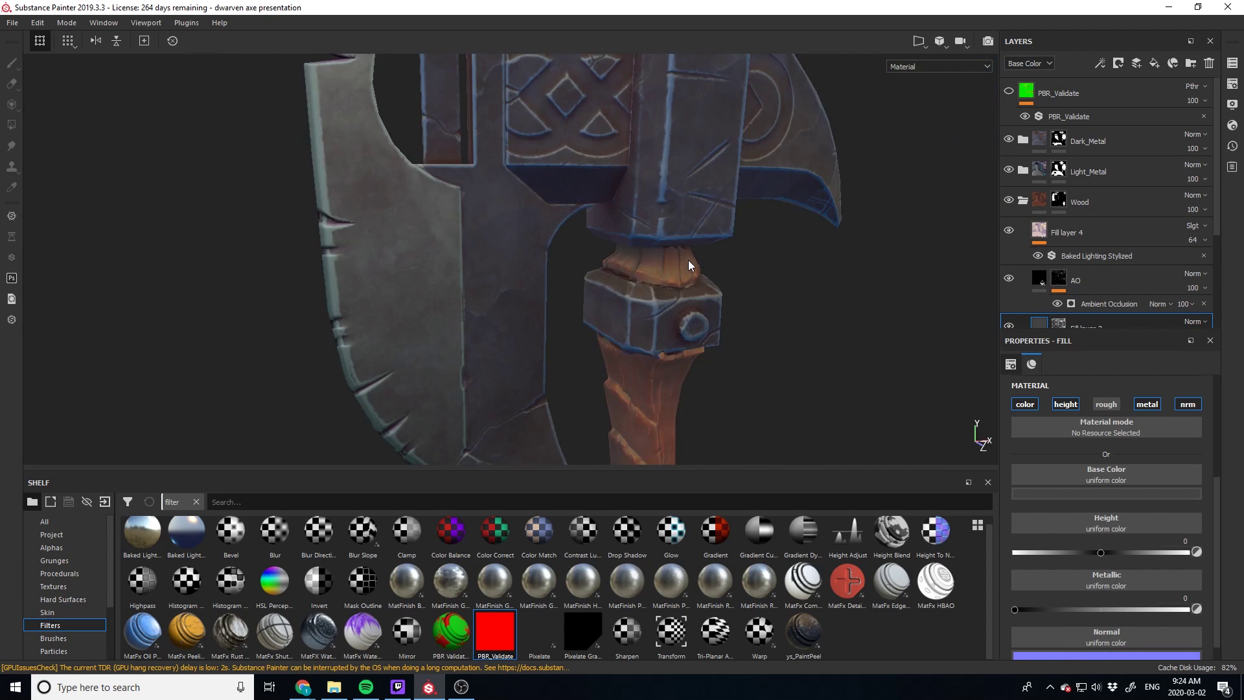
{"action": "scroll", "coordinate": [688, 259], "scroll_direction": "down", "scroll_amount": 5}
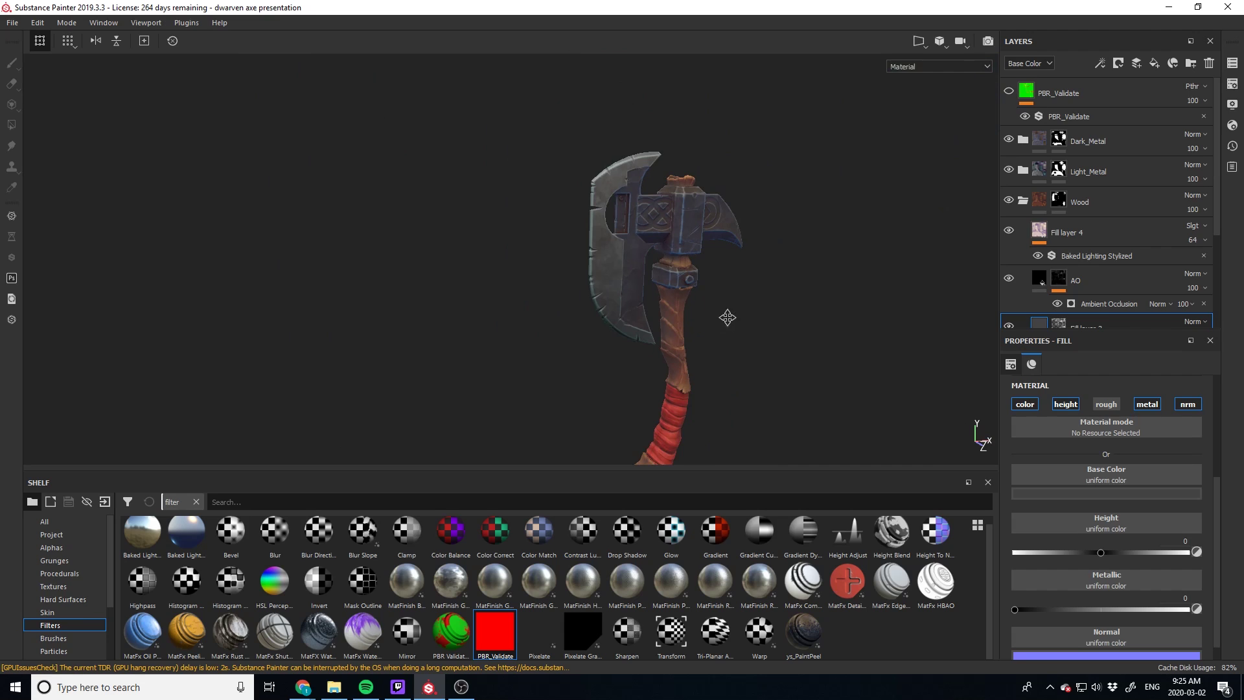
{"action": "left_click_drag", "start_coordinate": [680, 297], "coordinate": [658, 244], "text": "alt"}
{"action": "scroll", "coordinate": [656, 243], "scroll_direction": "up", "scroll_amount": 5}
Lower the dirt fill's base colour to 0.034 and show PBR_Validate to check the collar.
{"action": "left_click_drag", "start_coordinate": [609, 192], "coordinate": [617, 223], "text": "alt"}
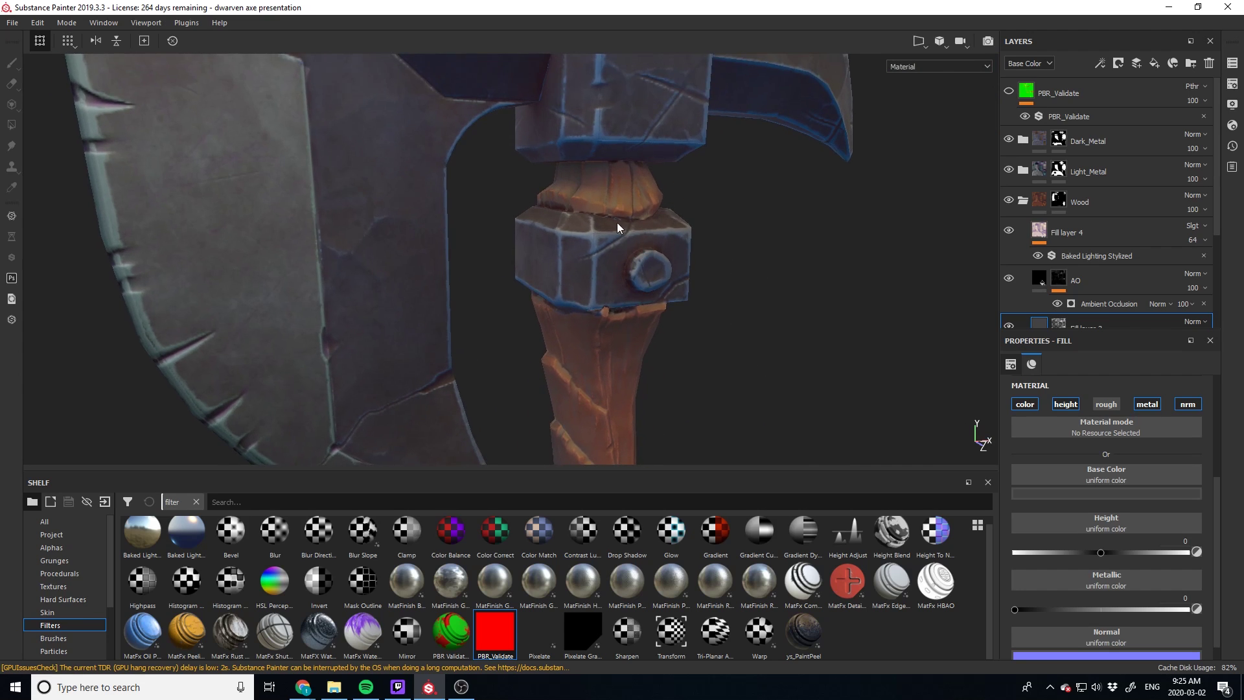
{"action": "scroll", "coordinate": [611, 217], "scroll_direction": "up", "scroll_amount": 3}
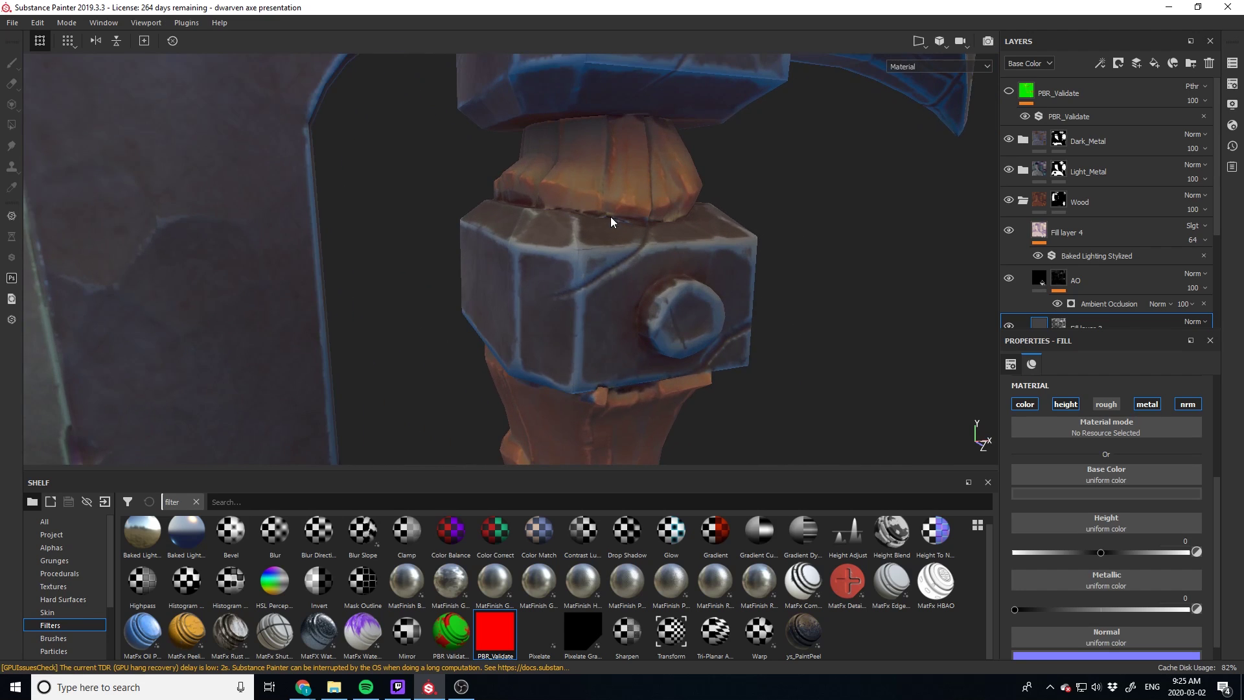
{"action": "left_click", "coordinate": [1098, 494]}
{"action": "left_click_drag", "start_coordinate": [1206, 588], "coordinate": [1205, 595]}
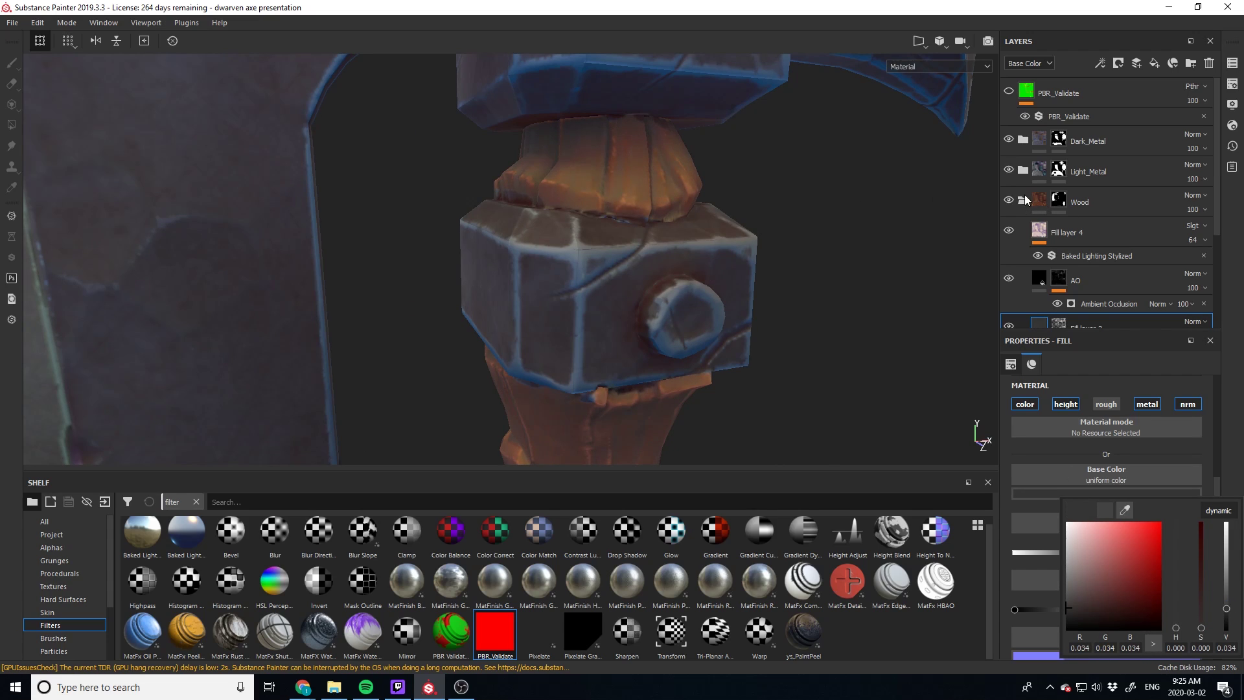
{"action": "left_click", "coordinate": [1009, 94]}
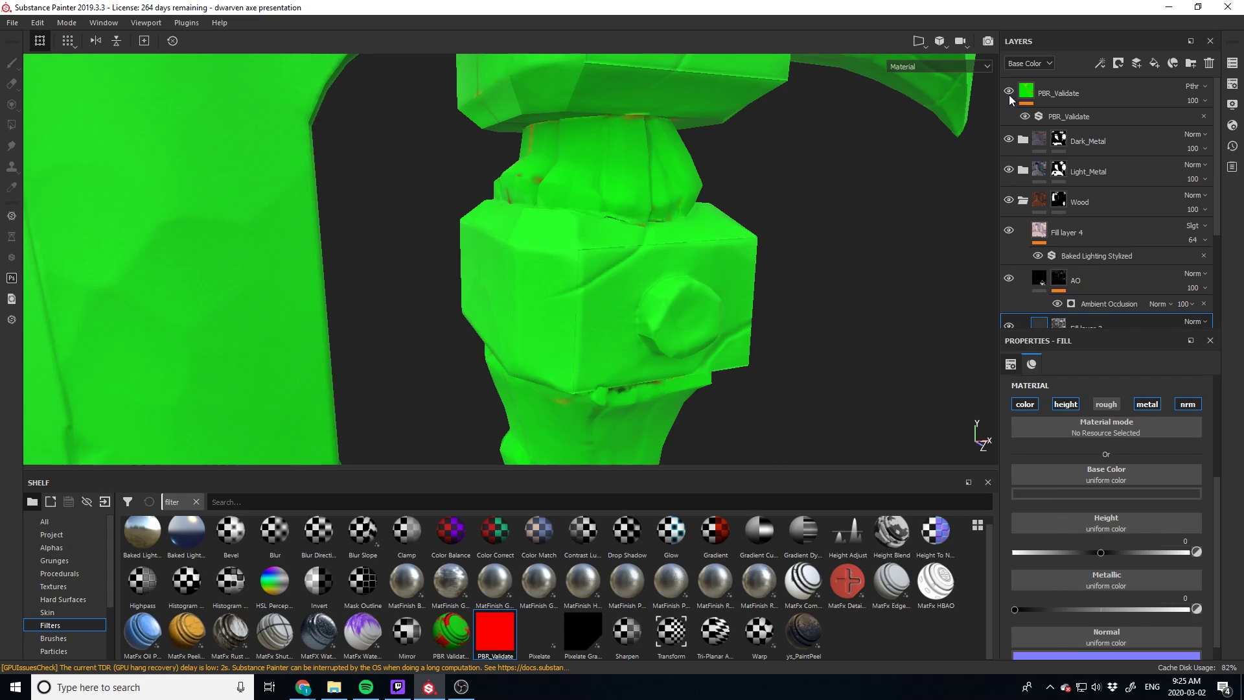
Lower the dirt colour further to 0.021, hide PBR_Validate and reframe the whole axe.
{"action": "left_click", "coordinate": [1115, 493]}
{"action": "left_click_drag", "start_coordinate": [1227, 607], "coordinate": [1227, 616]}
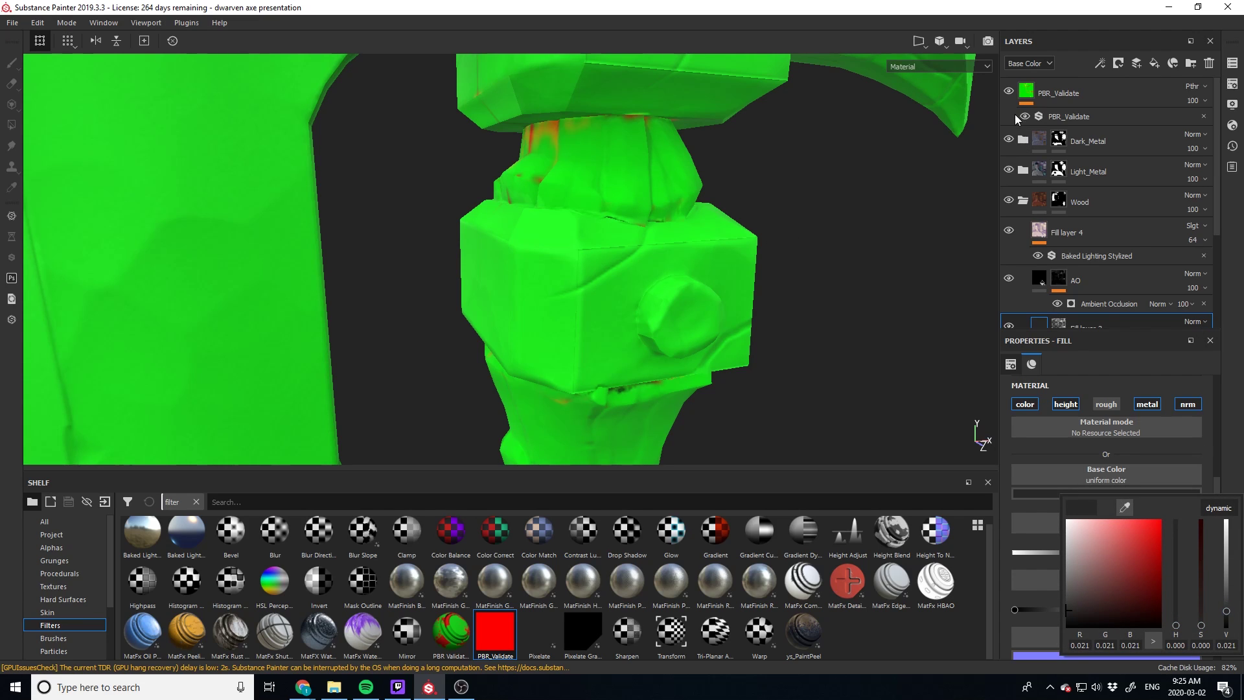
{"action": "left_click", "coordinate": [1009, 93]}
{"action": "scroll", "coordinate": [609, 174], "scroll_direction": "down", "scroll_amount": 6}
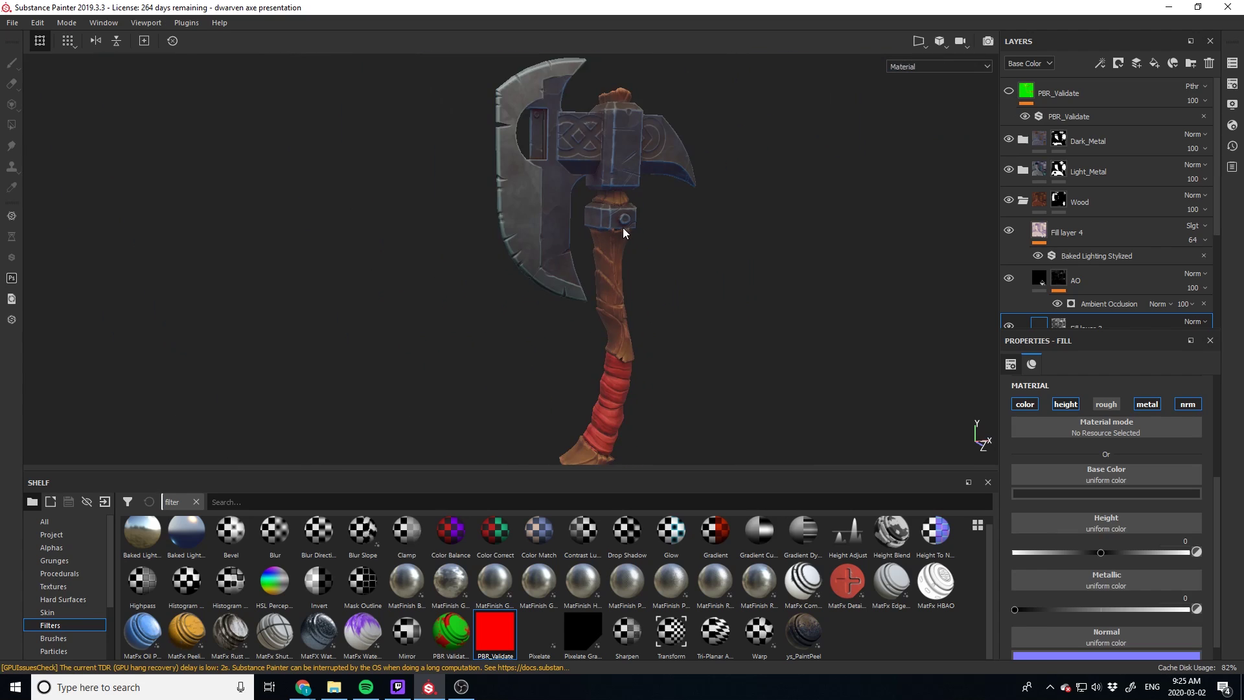
{"action": "middle_click_drag", "start_coordinate": [623, 223], "coordinate": [655, 269]}
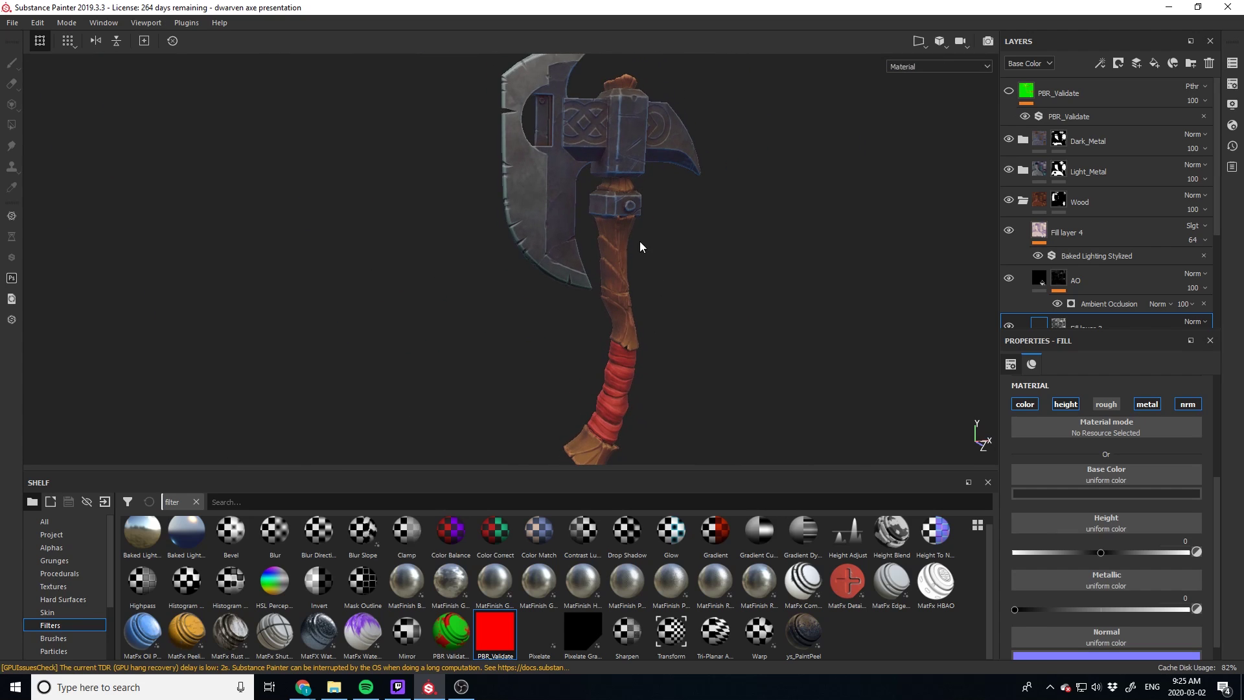
Show PBR_Validate, turn on Dark_Metal's Shadows layer and test the Wood folder's visibility.
{"action": "left_click", "coordinate": [1007, 93]}
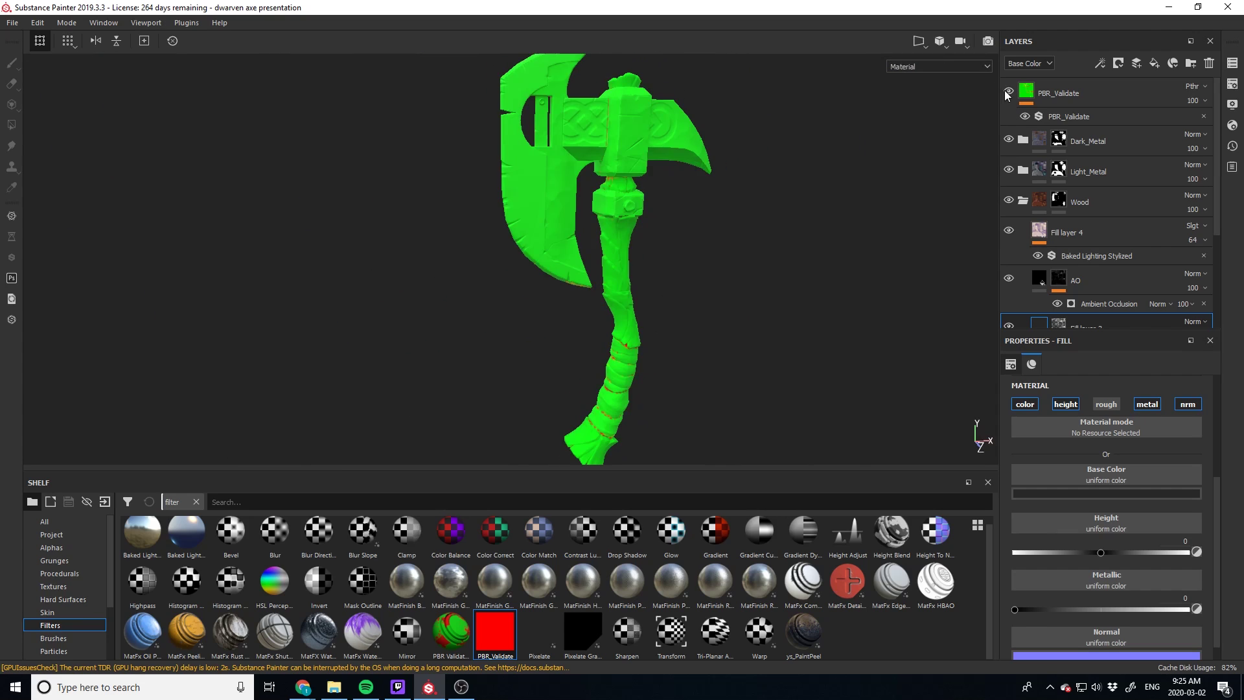
{"action": "left_click_drag", "start_coordinate": [594, 159], "coordinate": [439, 236], "text": "alt"}
{"action": "scroll", "coordinate": [667, 221], "scroll_direction": "up", "scroll_amount": 5}
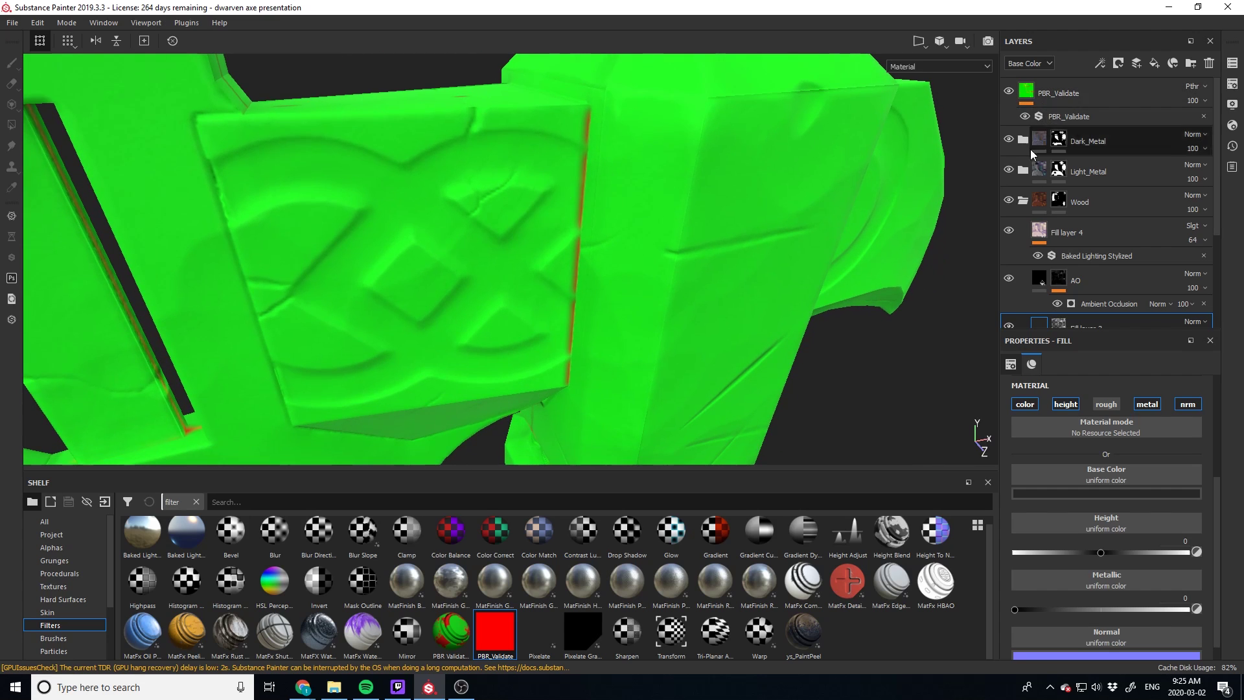
{"action": "left_click", "coordinate": [1023, 200]}
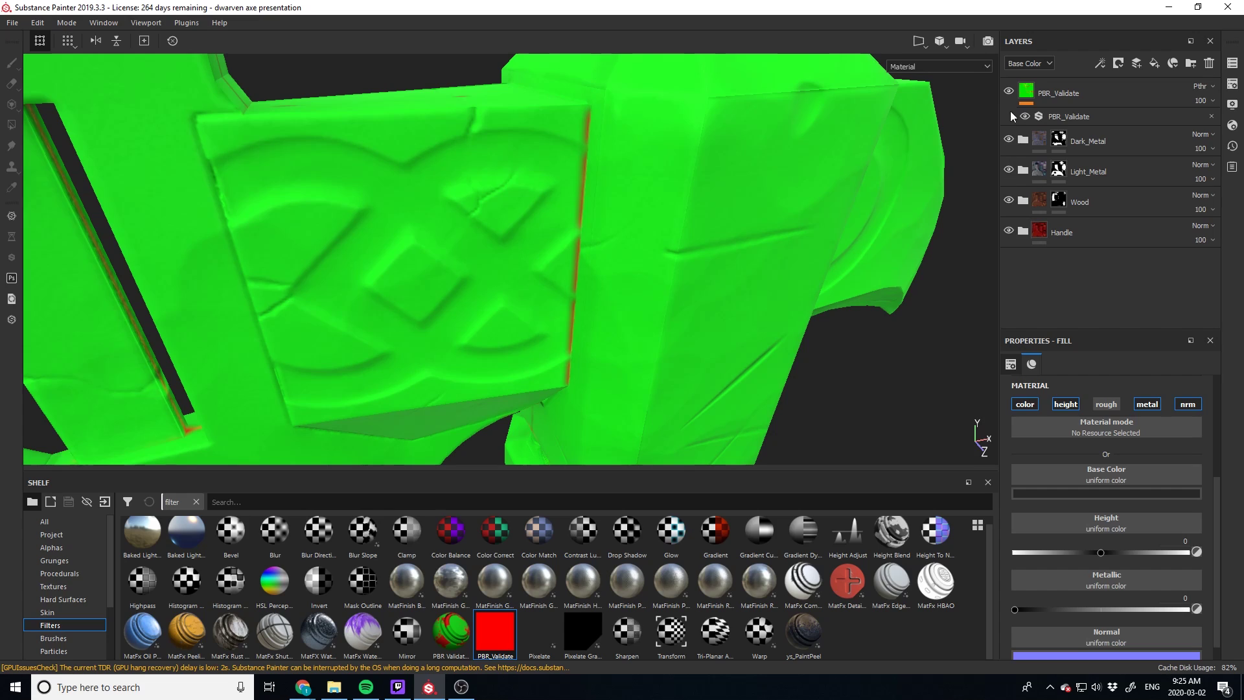
{"action": "left_click", "coordinate": [1022, 141]}
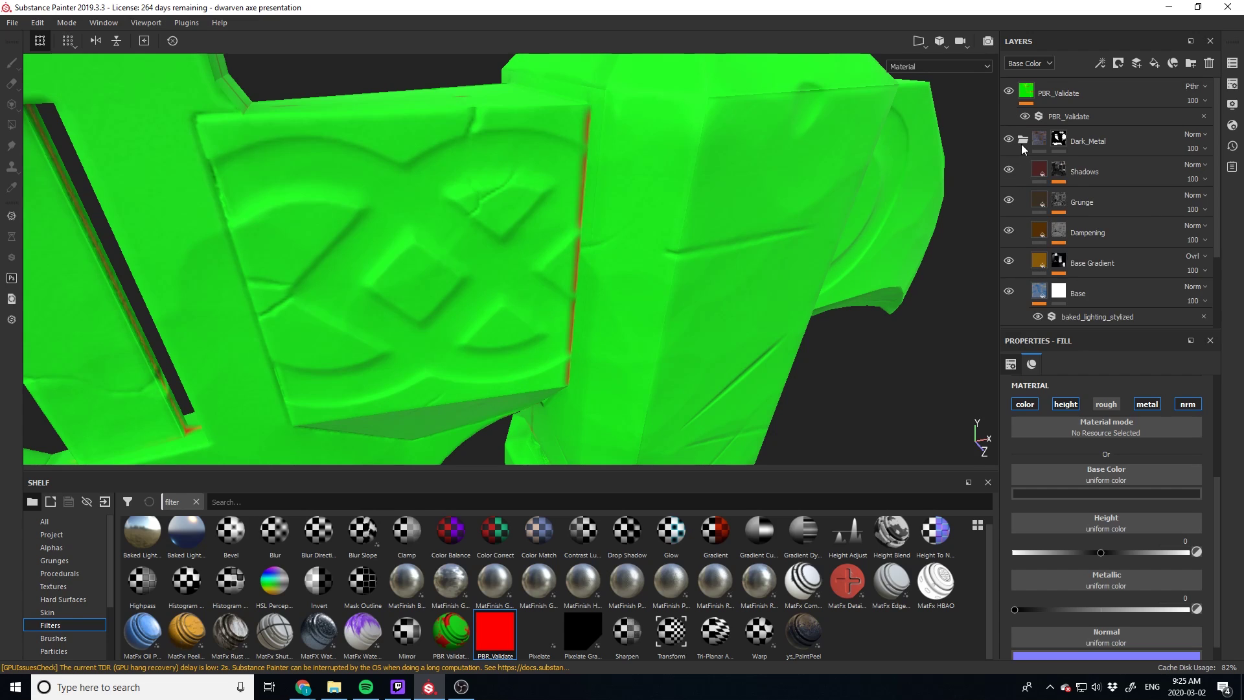
{"action": "left_click", "coordinate": [1013, 169]}
{"action": "left_click", "coordinate": [1023, 140]}
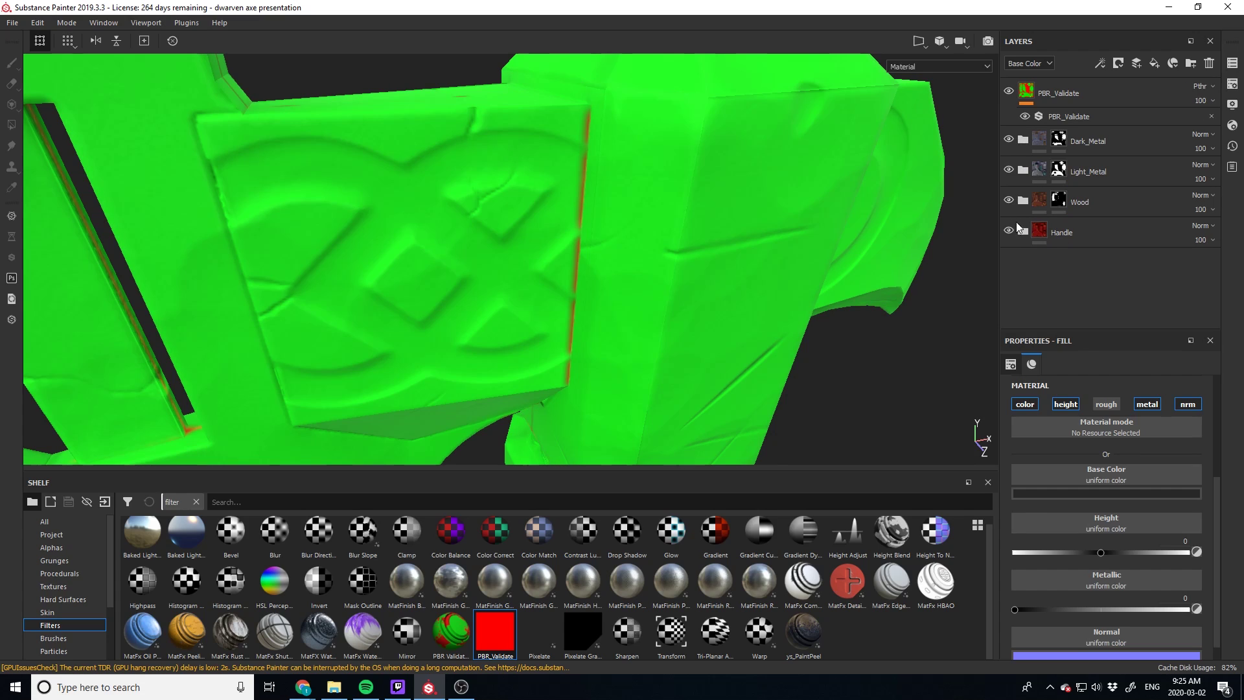
{"action": "left_click", "coordinate": [1010, 201]}
{"action": "left_click", "coordinate": [1009, 201]}
Hide Dark_Metal's Dampening layer and orbit the axe to confirm it reads mostly green.
{"action": "left_click", "coordinate": [1023, 140]}
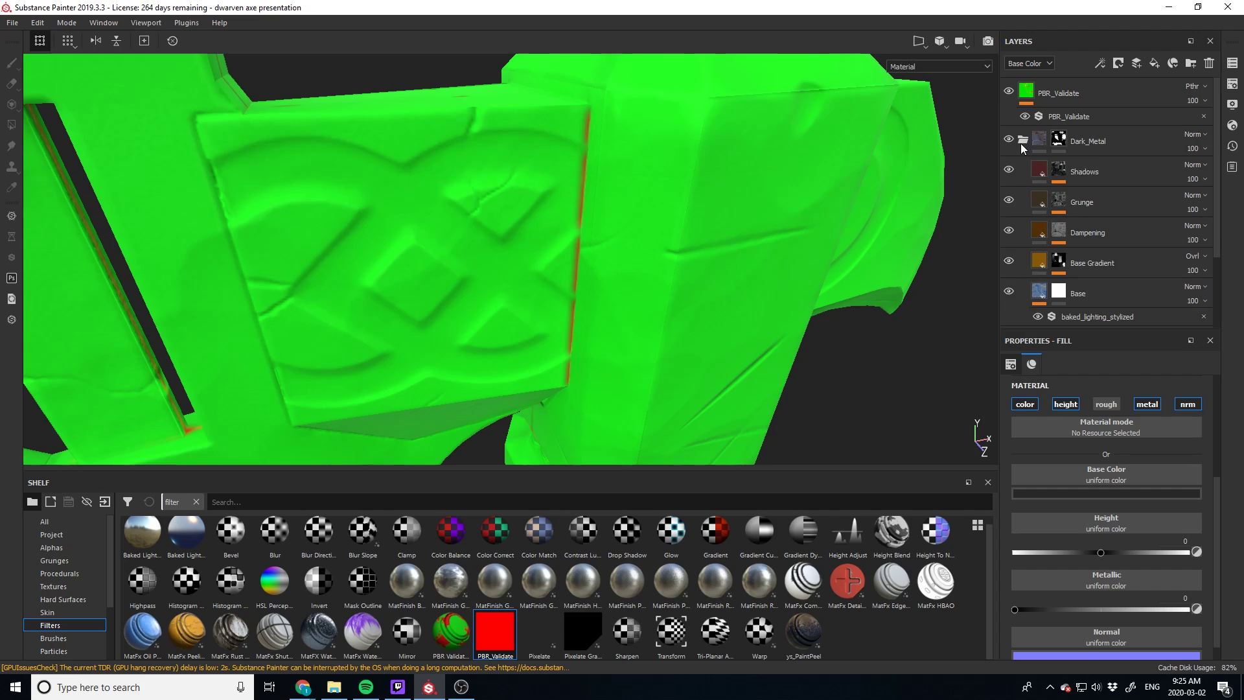
{"action": "scroll", "coordinate": [1024, 146], "scroll_direction": "down", "scroll_amount": 2}
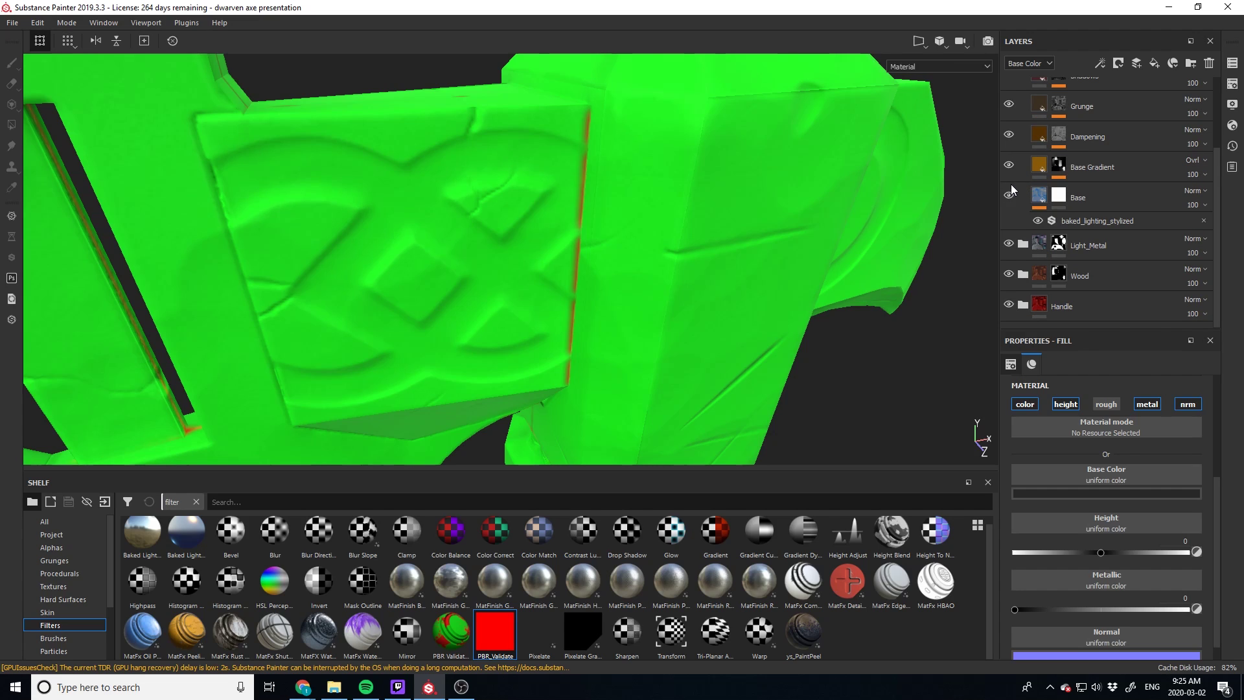
{"action": "left_click", "coordinate": [1009, 135]}
{"action": "scroll", "coordinate": [604, 183], "scroll_direction": "down", "scroll_amount": 10}
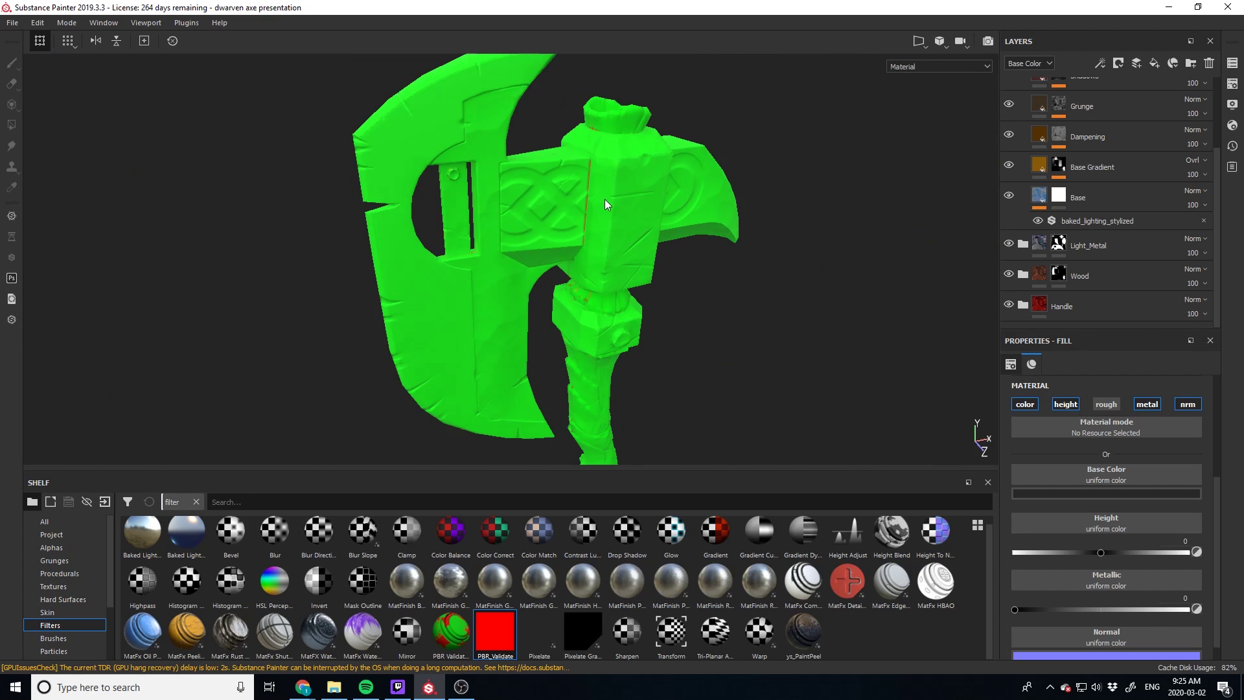
{"action": "mouse_move", "coordinate": [604, 200]}
{"action": "left_mouse_down", "text": "alt"}
{"action": "mouse_move", "coordinate": [369, 175]}
{"action": "mouse_move", "coordinate": [622, 195]}
{"action": "left_mouse_up", "text": "alt"}
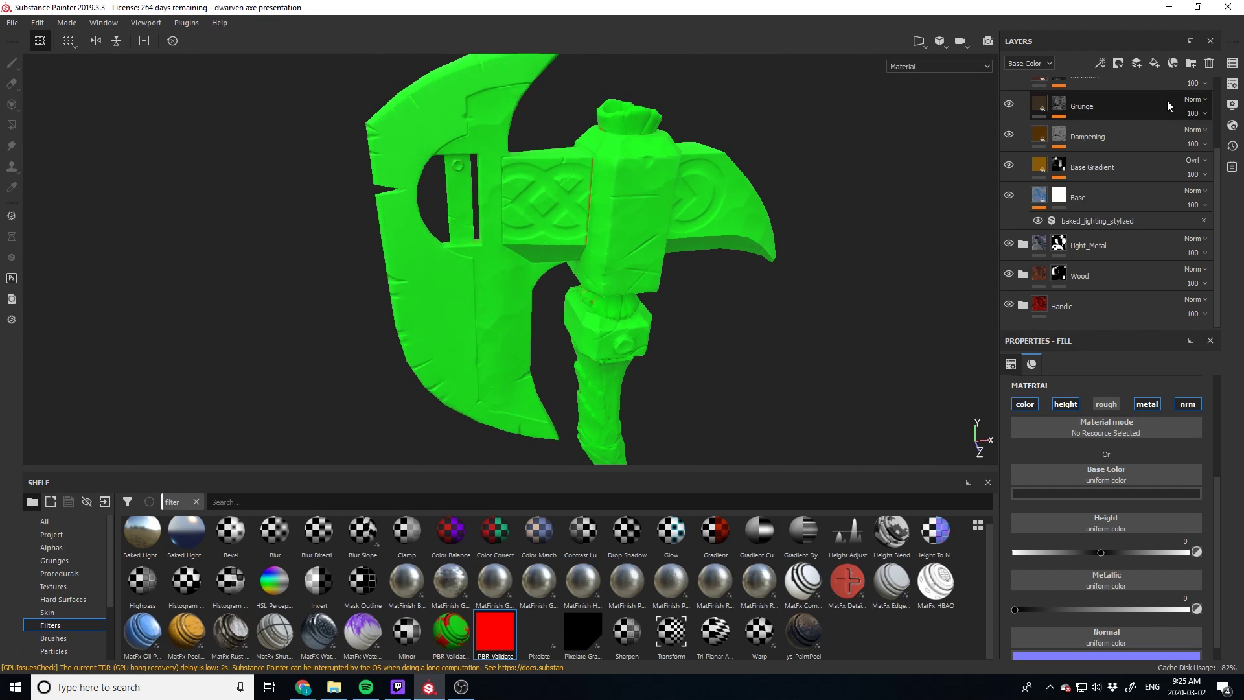
Remove the Ambient occlusion mesh map in Texture Set Settings.
{"action": "left_click", "coordinate": [1232, 84]}
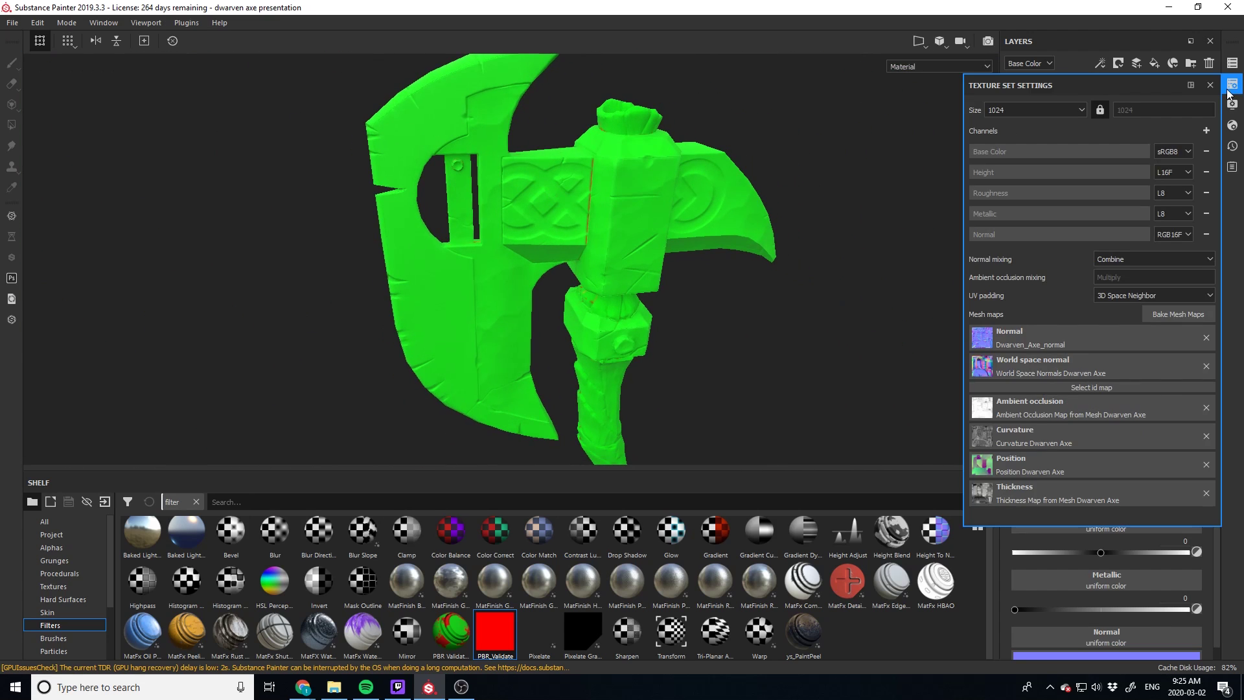
{"action": "left_click", "coordinate": [1206, 407]}
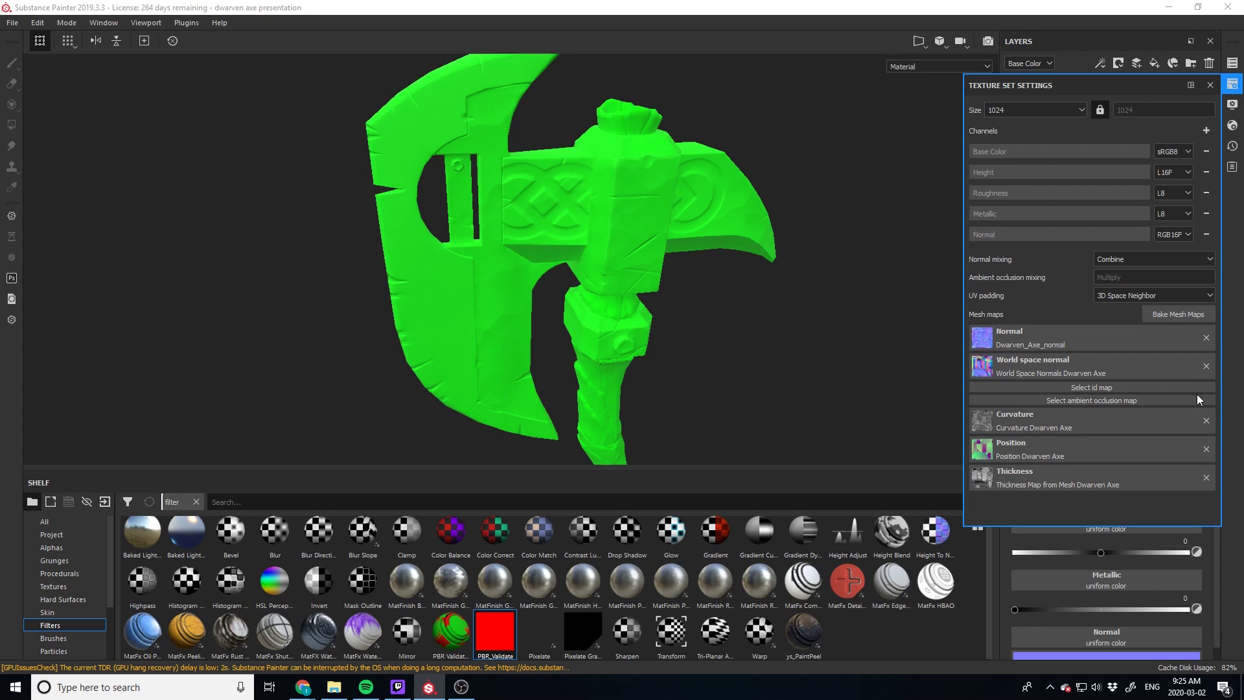
{"action": "scroll", "coordinate": [716, 264], "scroll_direction": "up", "scroll_amount": 3}
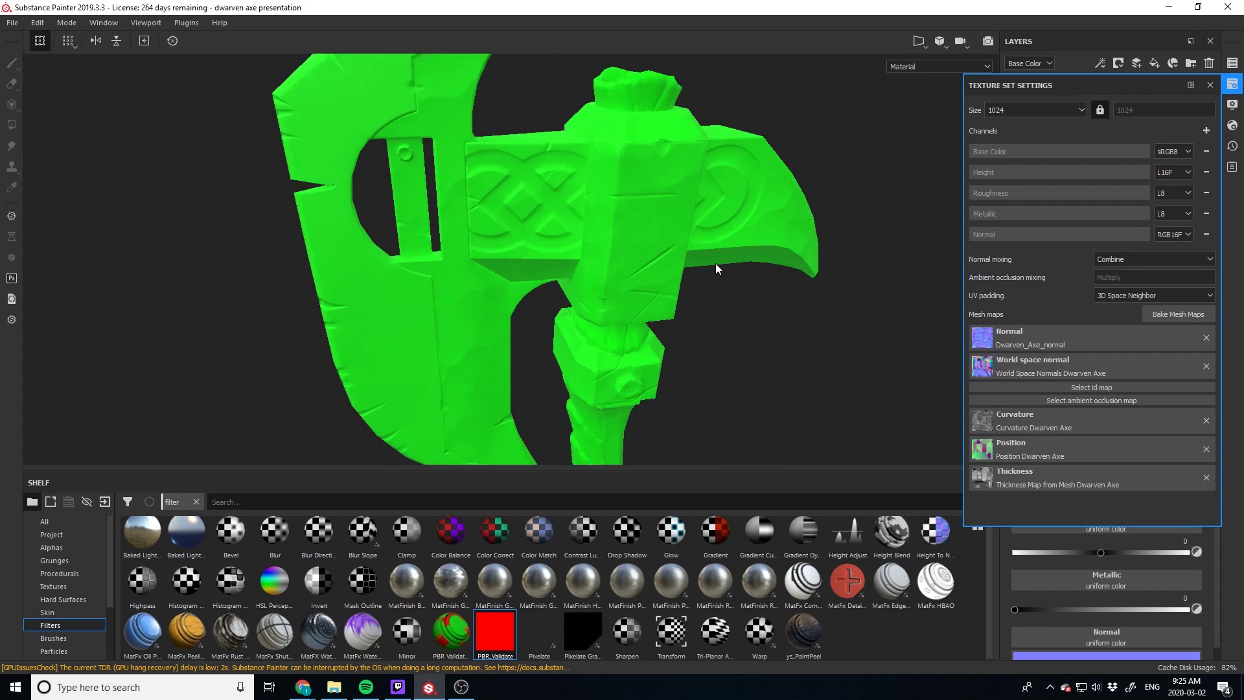
{"action": "scroll", "coordinate": [705, 290], "scroll_direction": "down", "scroll_amount": 3}
{"action": "left_click", "coordinate": [1204, 85]}
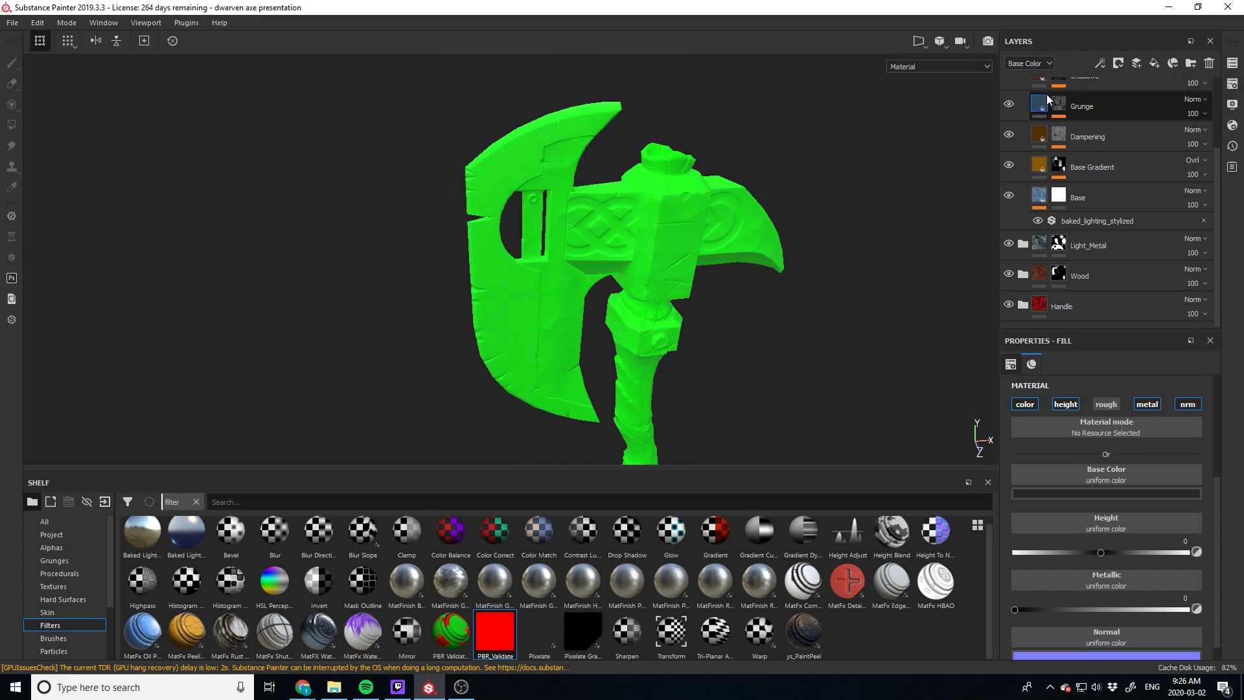
Hide the PBR_Validate layer to show the textured axe.
{"action": "scroll", "coordinate": [1016, 125], "scroll_direction": "up", "scroll_amount": 3}
{"action": "left_click", "coordinate": [1009, 92]}
{"action": "scroll", "coordinate": [713, 279], "scroll_direction": "up", "scroll_amount": 3}
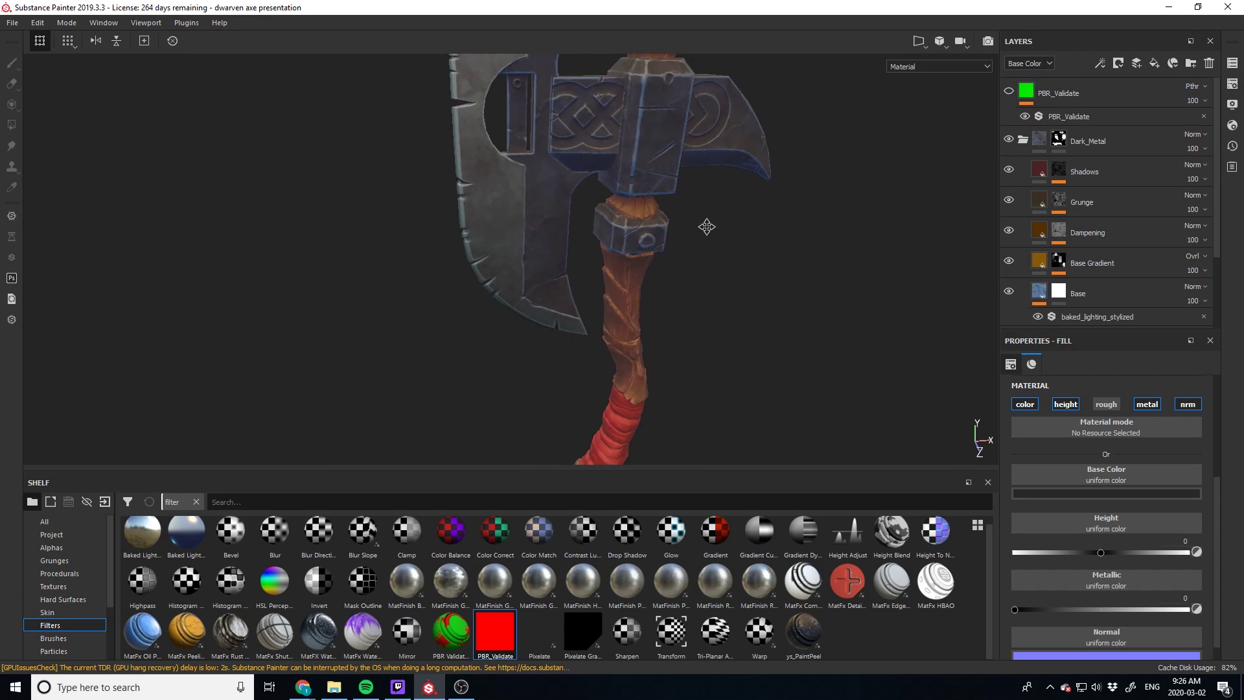
Orbit to the handle's wrapped bands and compare the Handle folder hidden and shown.
{"action": "left_click_drag", "start_coordinate": [680, 257], "coordinate": [664, 255], "text": "alt"}
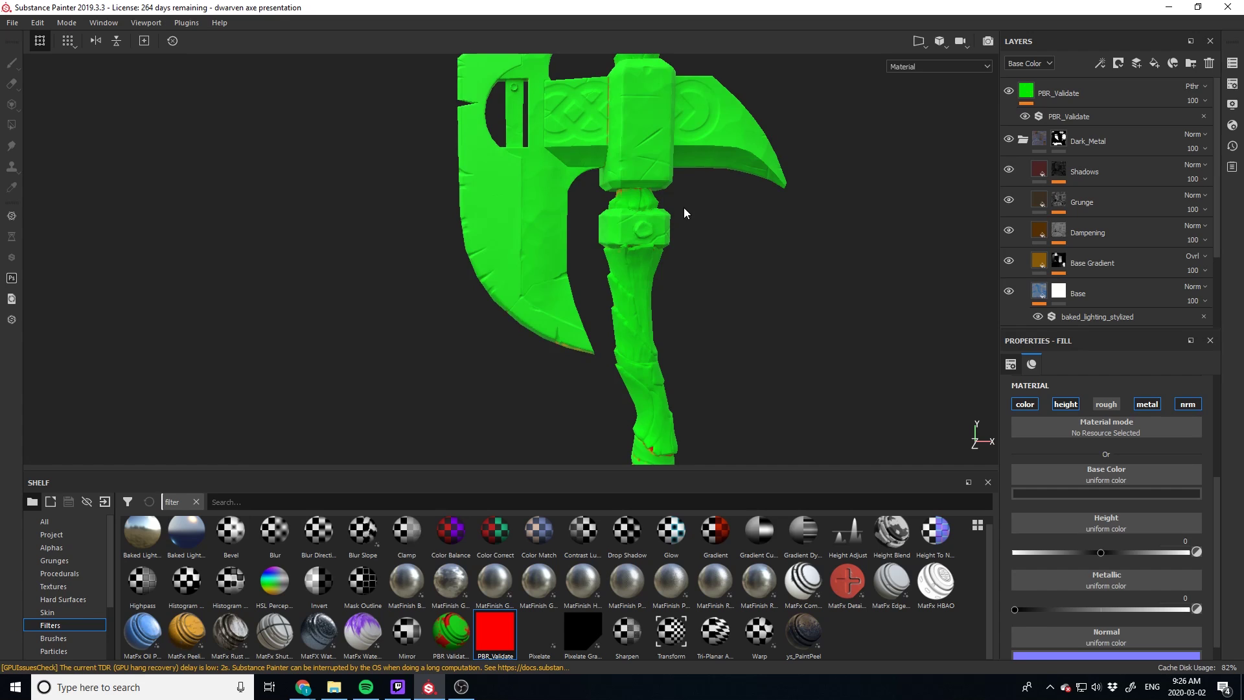
{"action": "middle_click_drag", "start_coordinate": [741, 219], "coordinate": [645, 245], "text": "alt"}
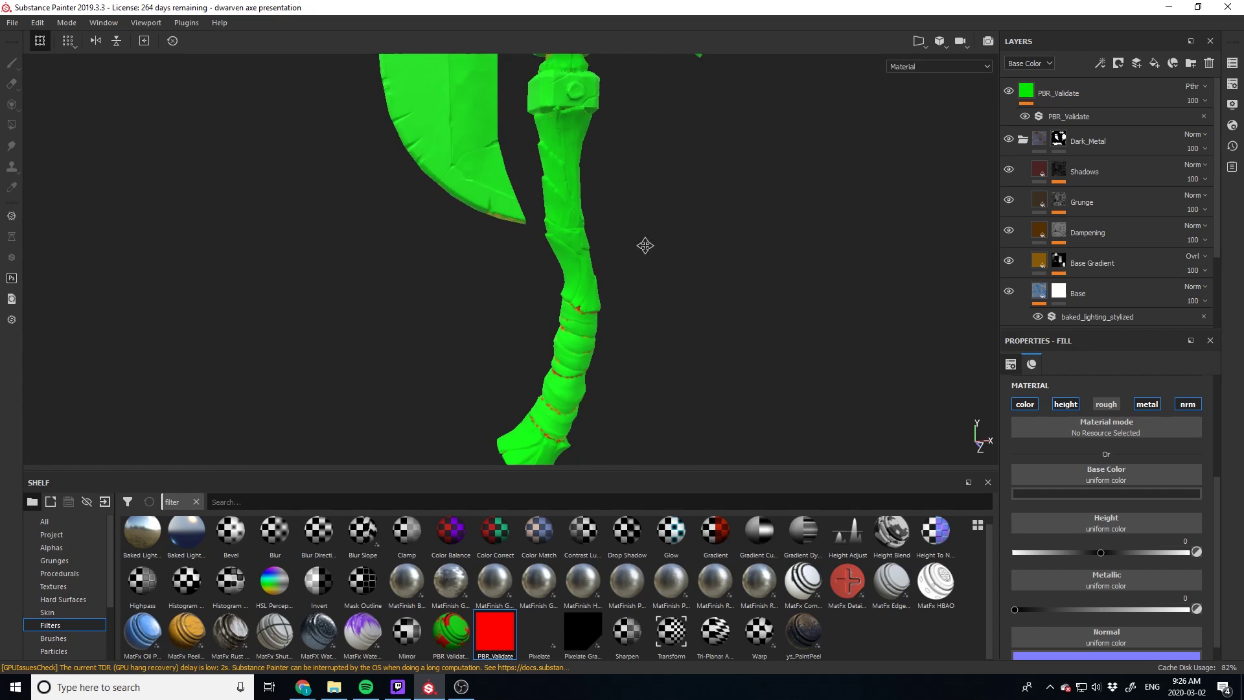
{"action": "scroll", "coordinate": [588, 274], "scroll_direction": "up", "scroll_amount": 5}
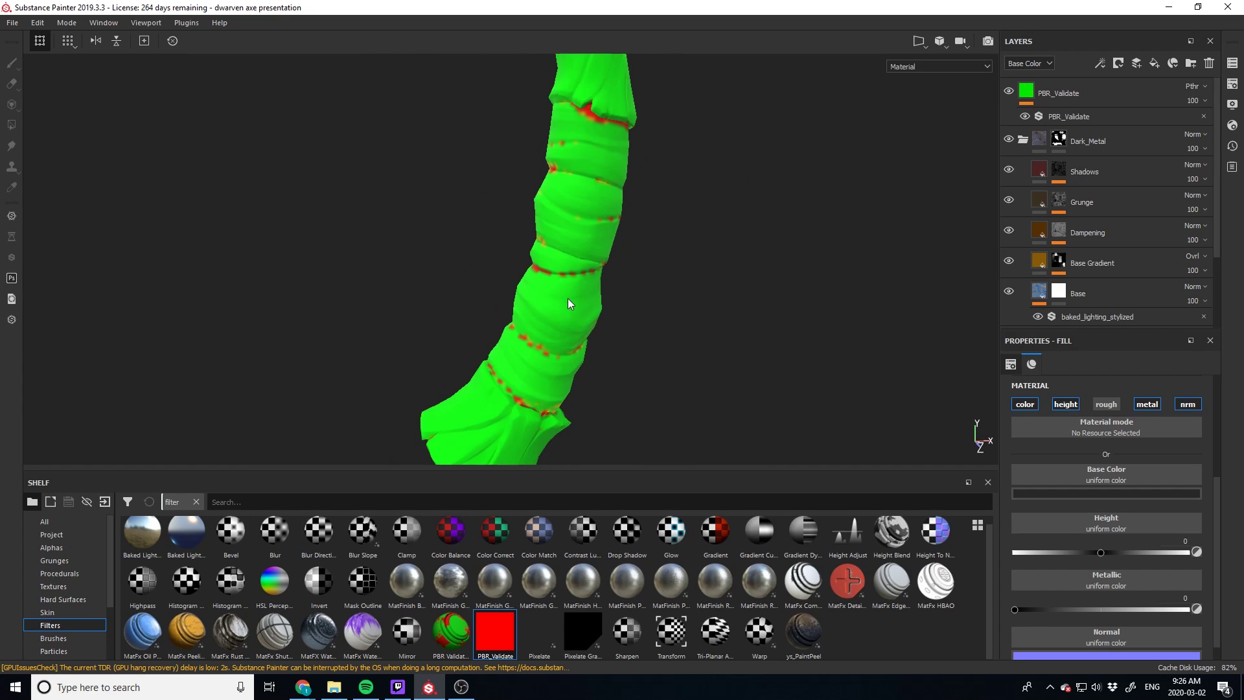
{"action": "left_click_drag", "start_coordinate": [569, 304], "coordinate": [629, 300], "text": "alt"}
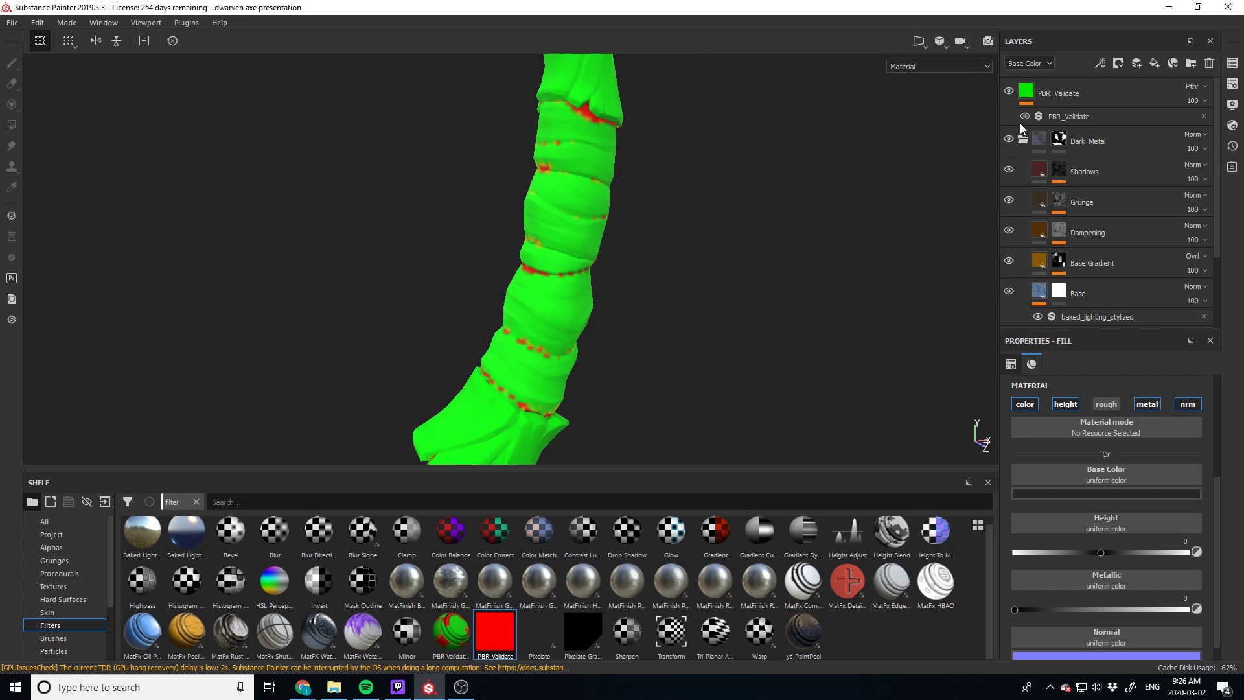
{"action": "left_click", "coordinate": [1023, 139]}
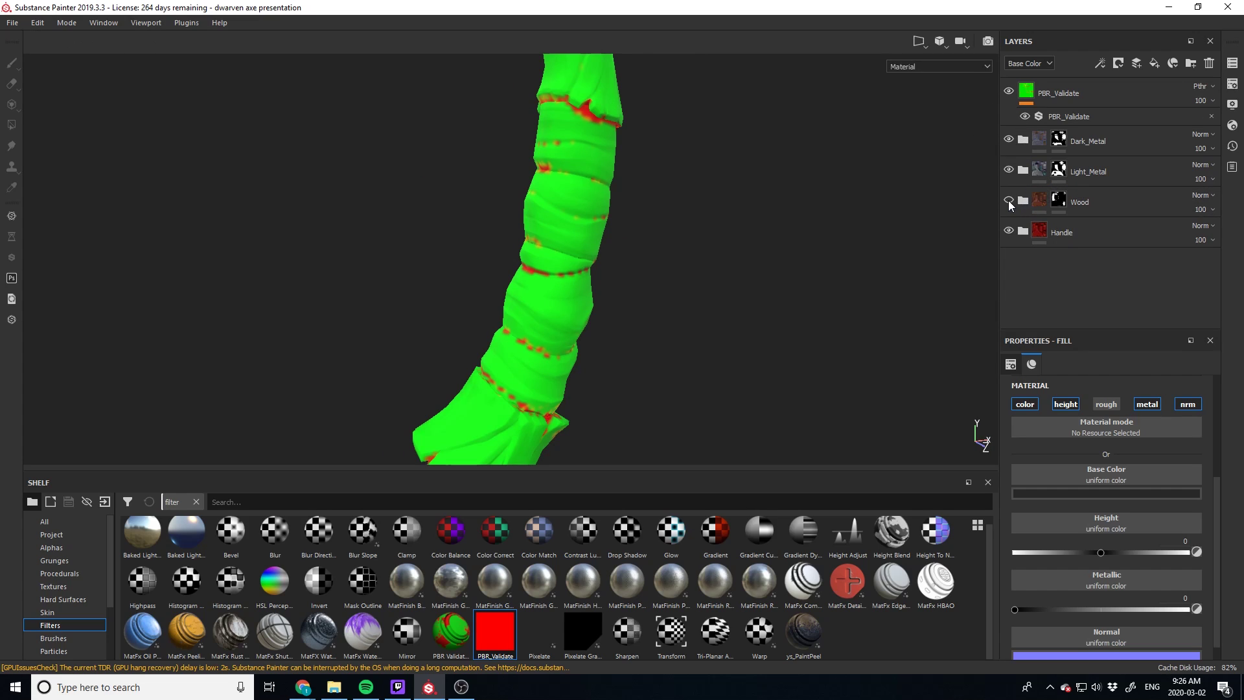
{"action": "left_click", "coordinate": [1009, 231]}
{"action": "left_click", "coordinate": [1009, 230]}
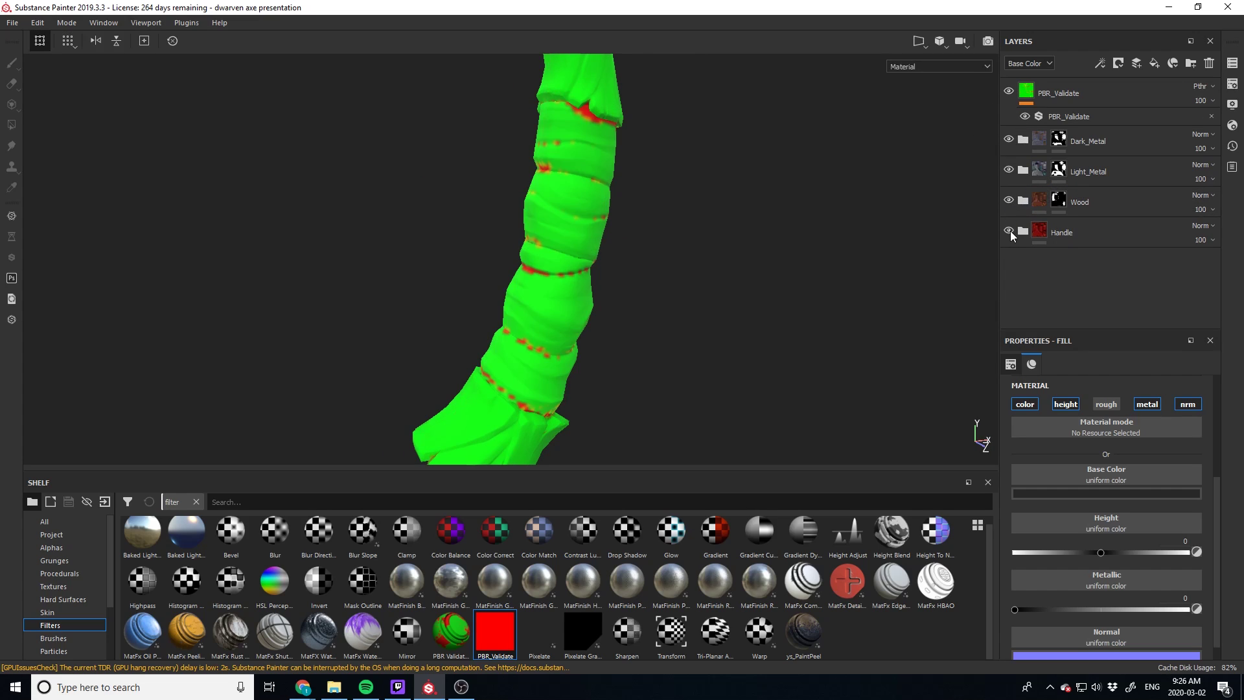
In the Handle folder, set the AO/Grunge layer's base colour value to 0.020.
{"action": "left_click", "coordinate": [1023, 230]}
{"action": "scroll", "coordinate": [1023, 231], "scroll_direction": "down", "scroll_amount": 4}
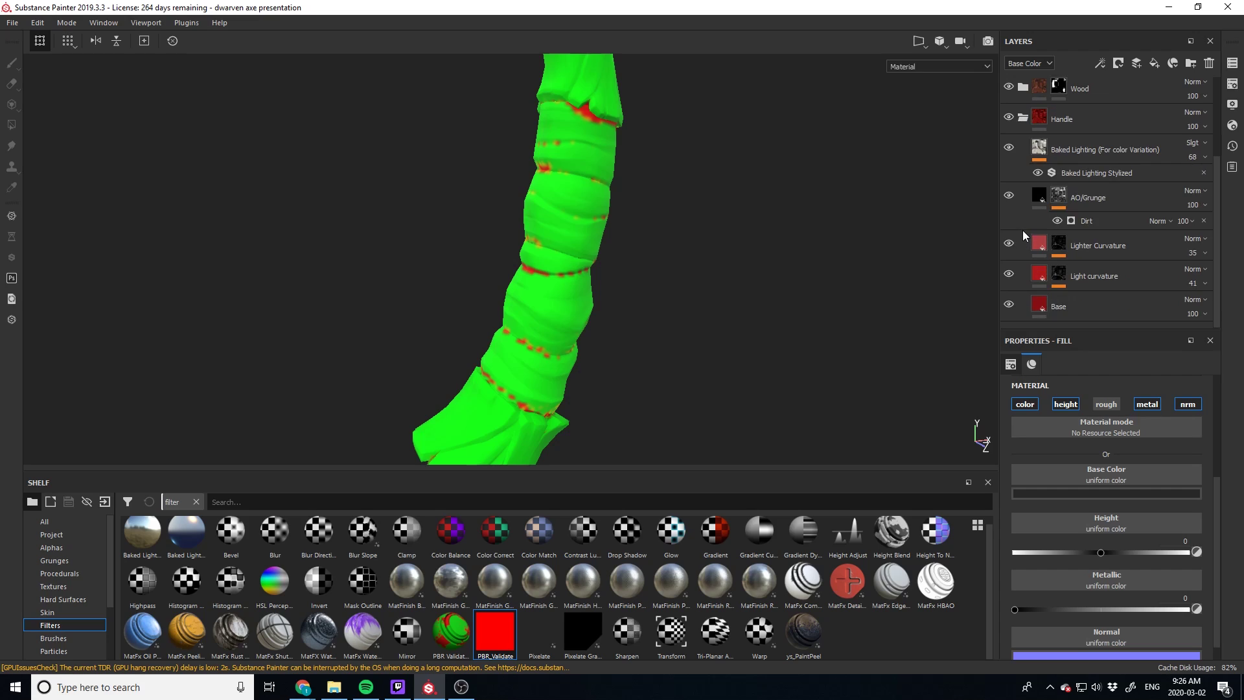
{"action": "left_click", "coordinate": [1009, 194]}
{"action": "left_click", "coordinate": [1009, 194]}
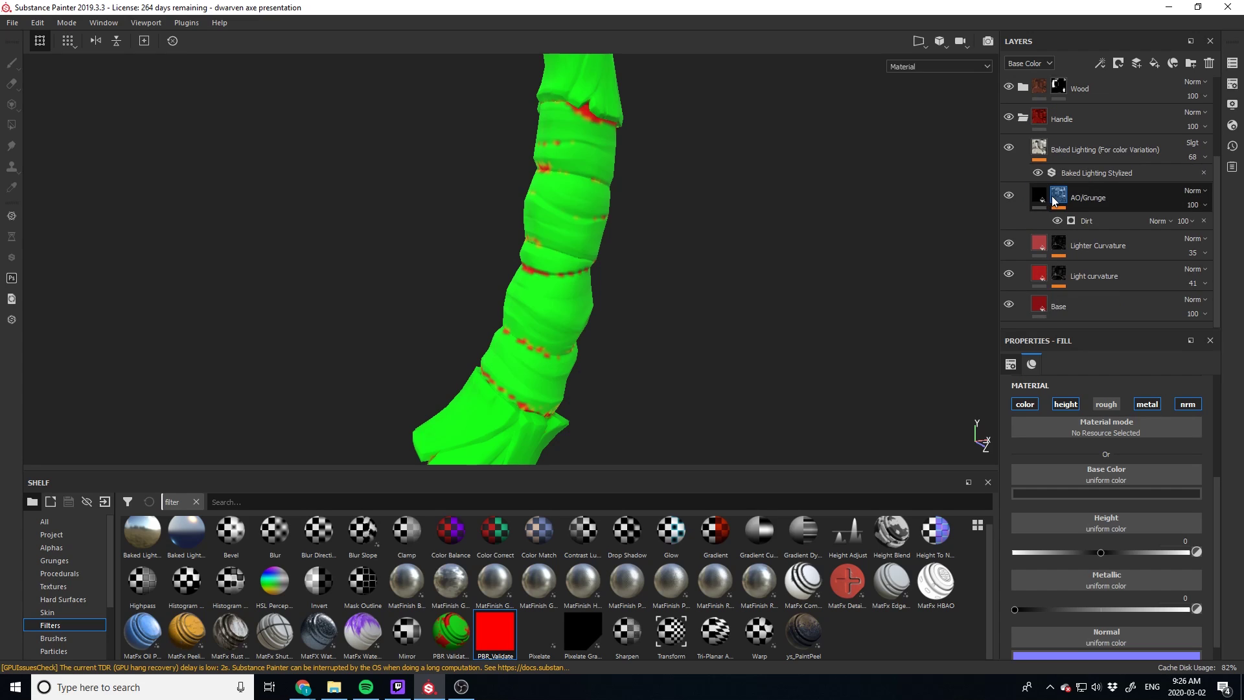
{"action": "left_click", "coordinate": [1041, 198]}
{"action": "left_click", "coordinate": [1088, 493]}
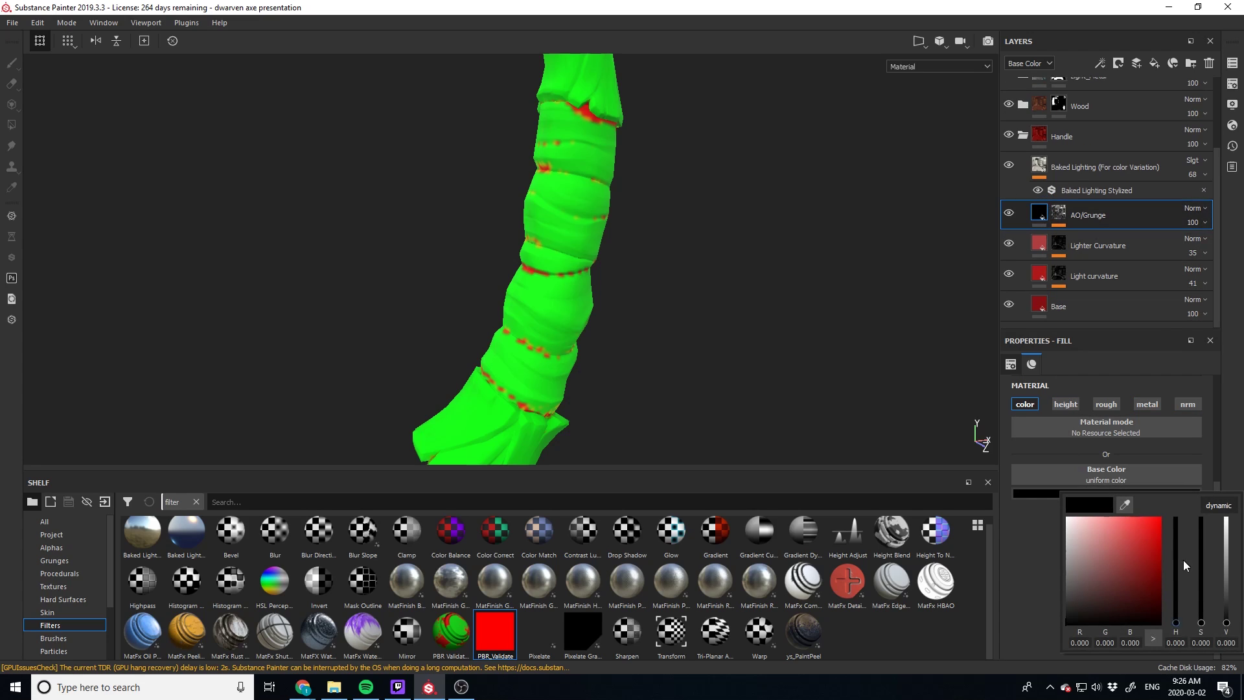
{"action": "left_click_drag", "start_coordinate": [1225, 621], "coordinate": [1227, 609]}
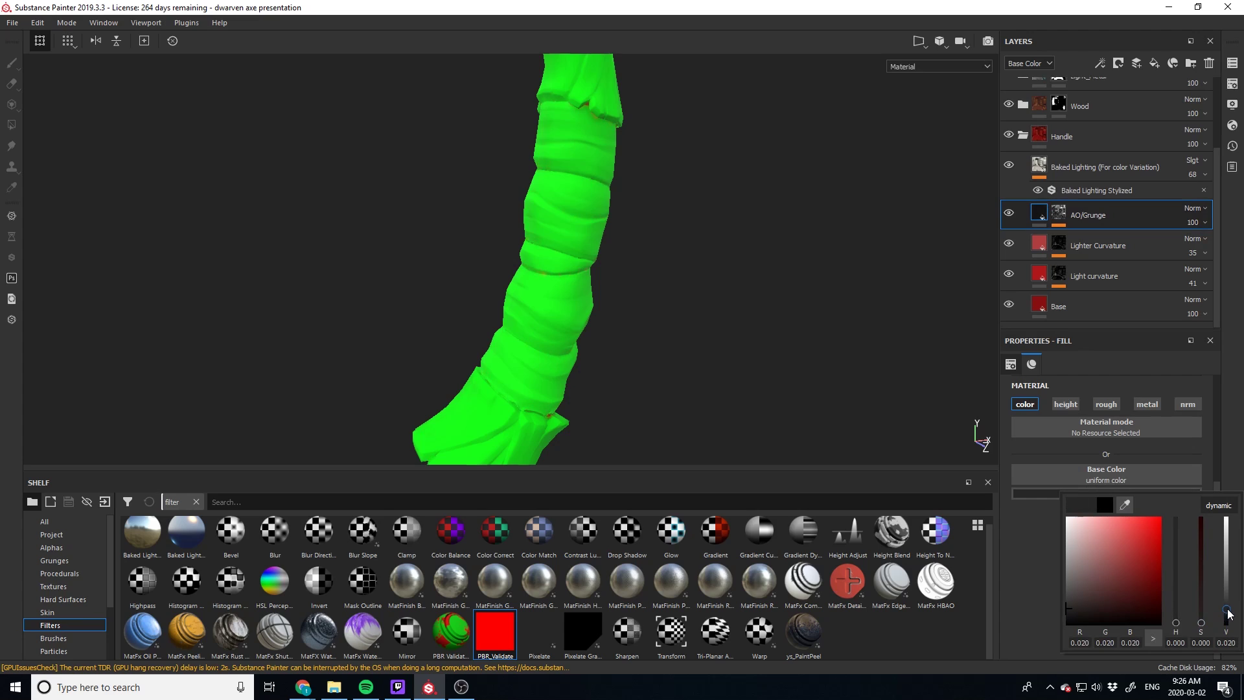
Frame the whole axe with F and turn off the PBR_Validate layer's visibility.
{"action": "key", "text": "f"}
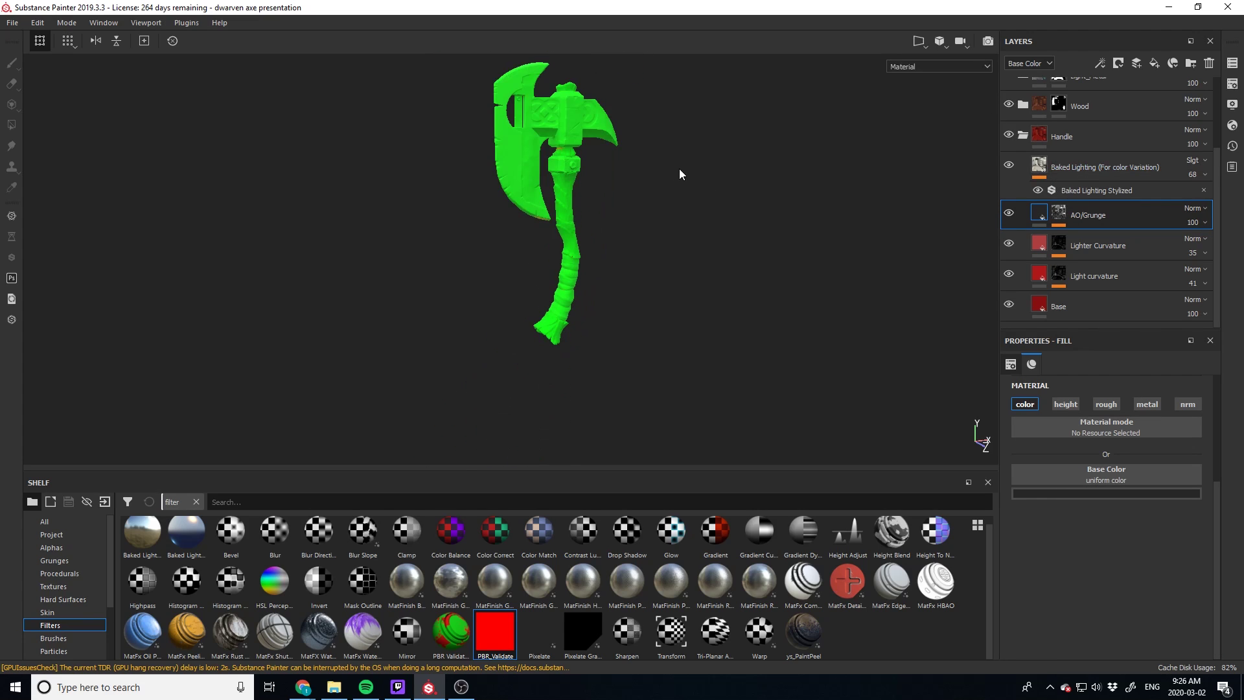
{"action": "scroll", "coordinate": [609, 208], "scroll_direction": "up", "scroll_amount": 5}
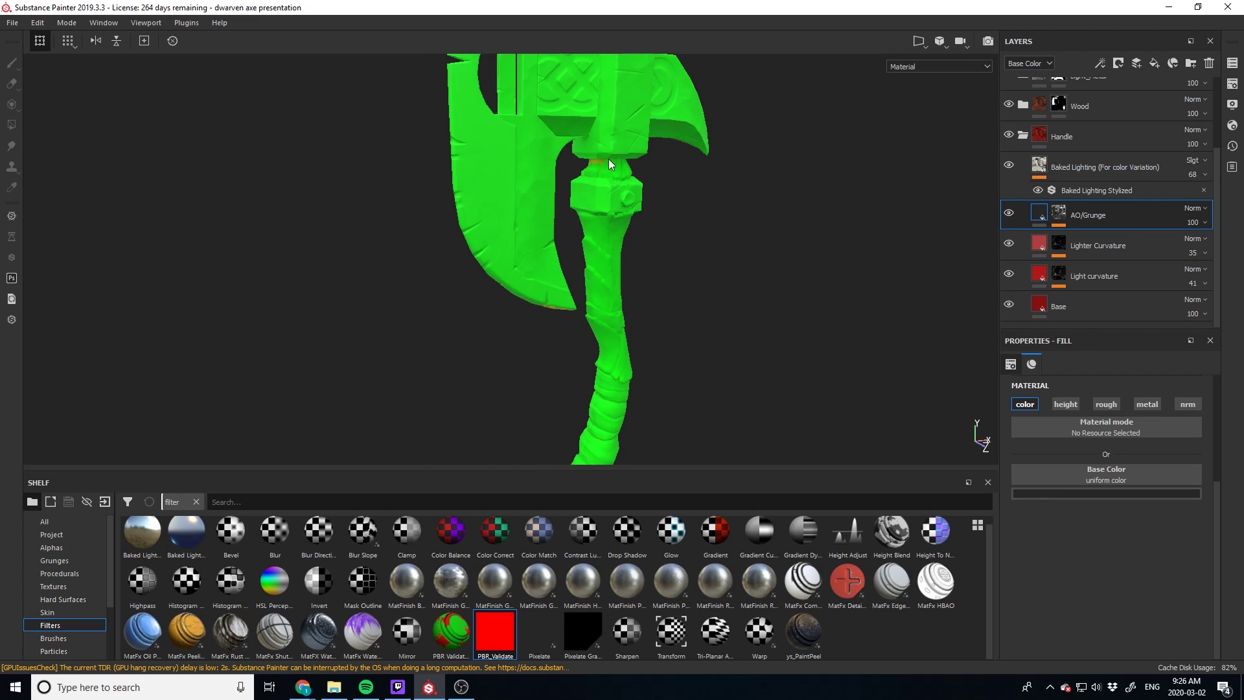
{"action": "key", "text": "f"}
{"action": "scroll", "coordinate": [681, 142], "scroll_direction": "up", "scroll_amount": 5}
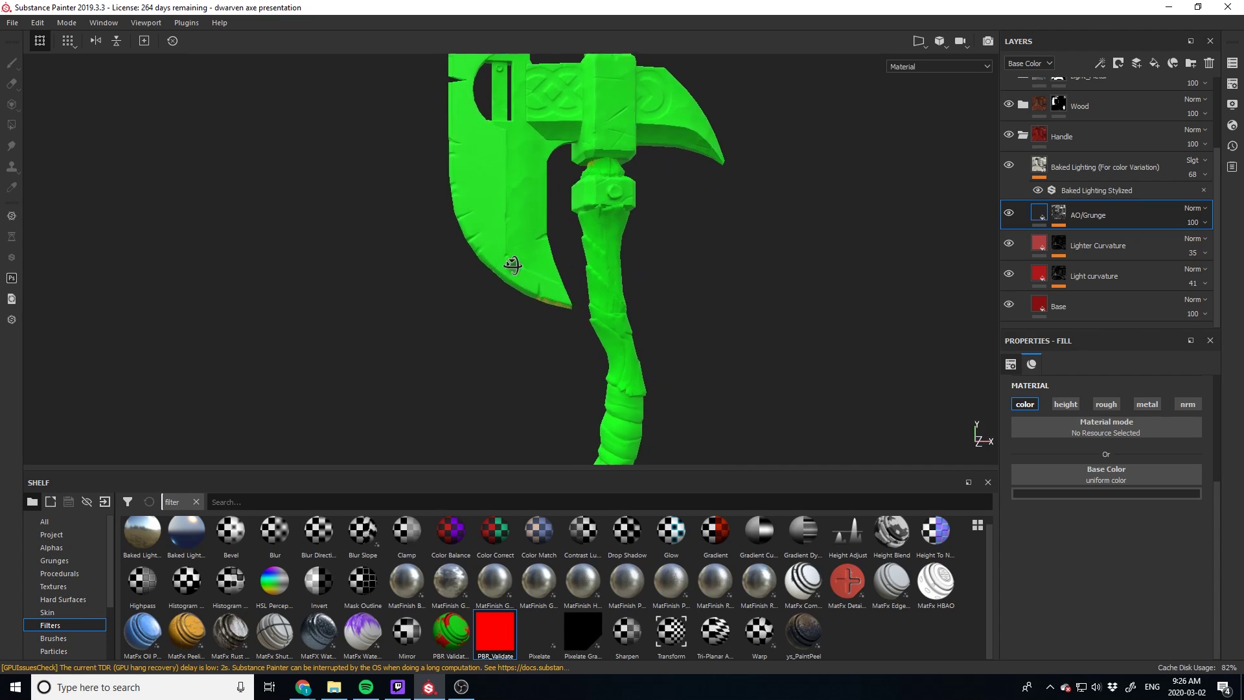
{"action": "scroll", "coordinate": [1021, 159], "scroll_direction": "up", "scroll_amount": 3}
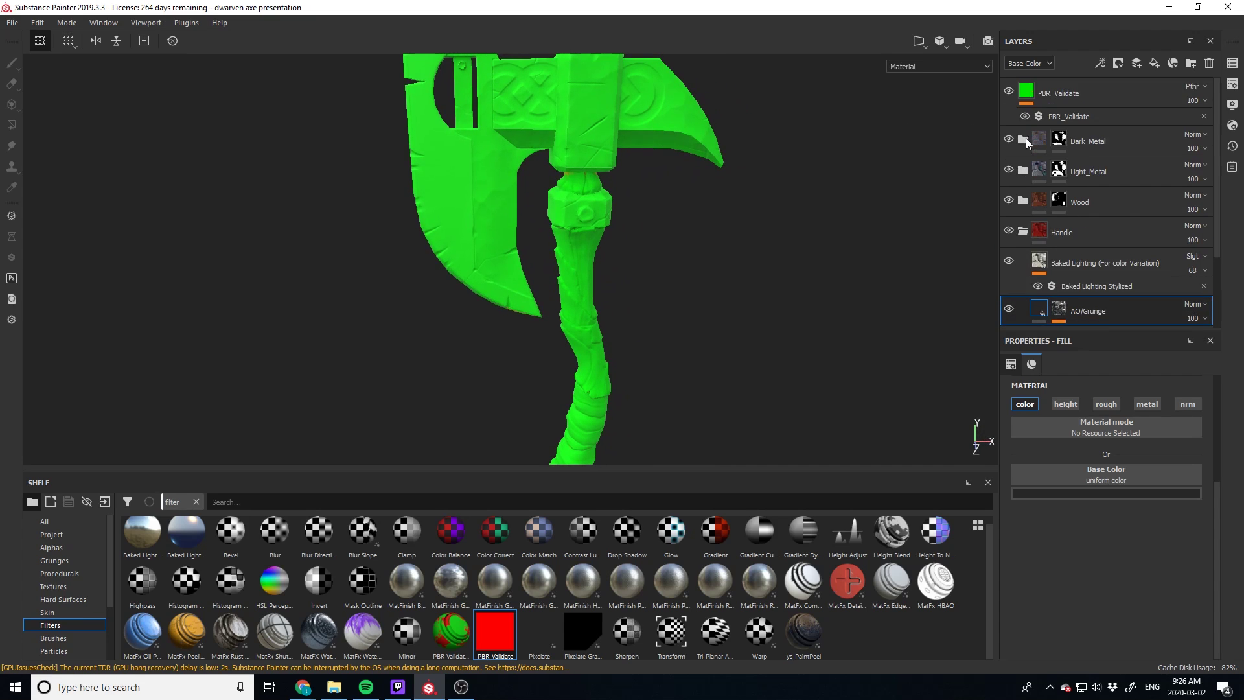
{"action": "left_click", "coordinate": [1009, 91]}
{"action": "scroll", "coordinate": [707, 266], "scroll_direction": "down", "scroll_amount": 5}
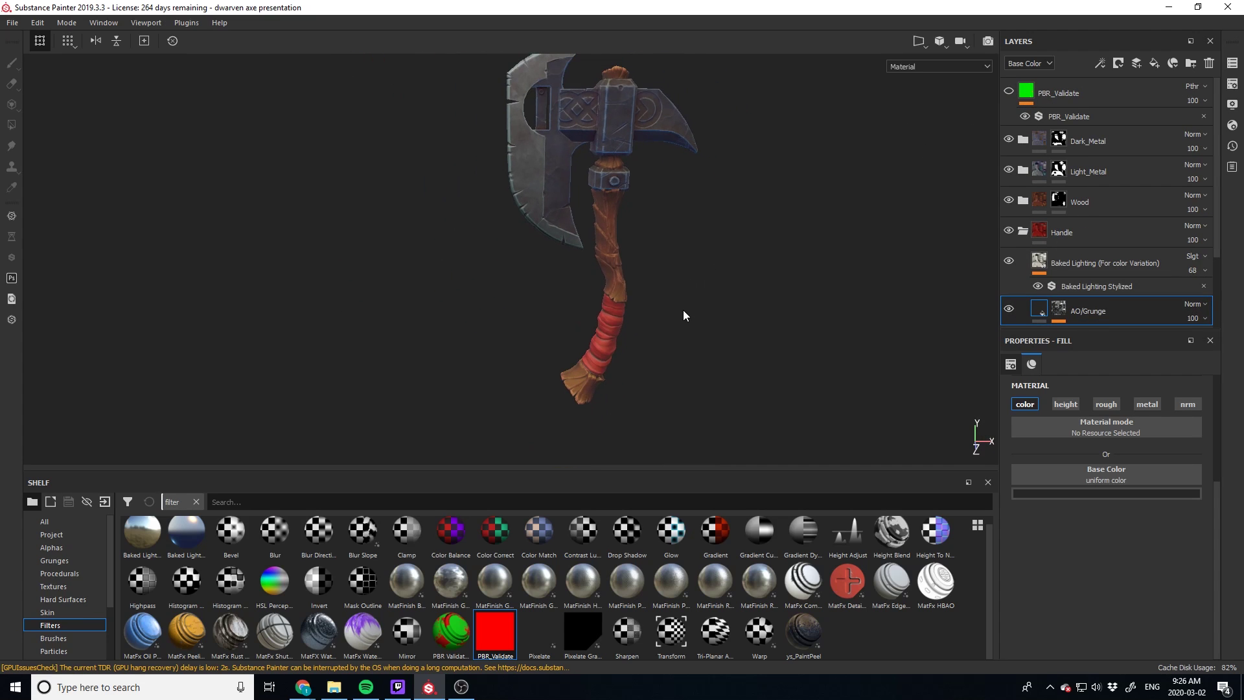
{"action": "middle_click_drag", "start_coordinate": [680, 196], "coordinate": [627, 234]}
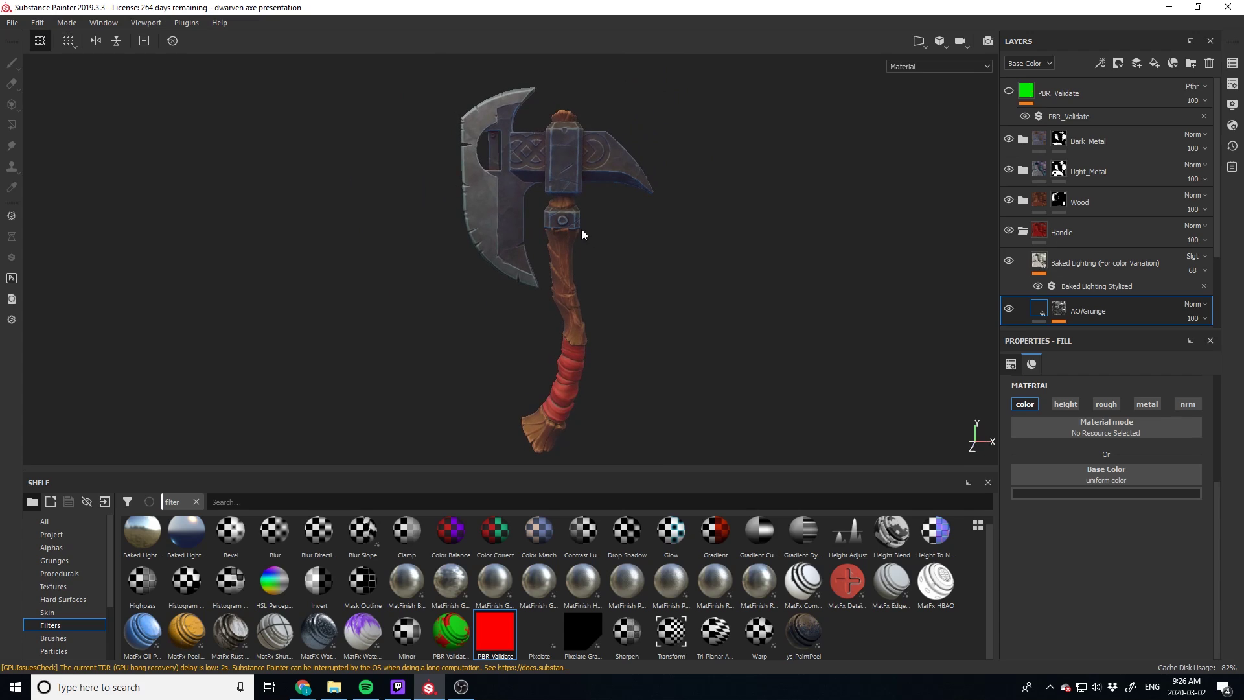